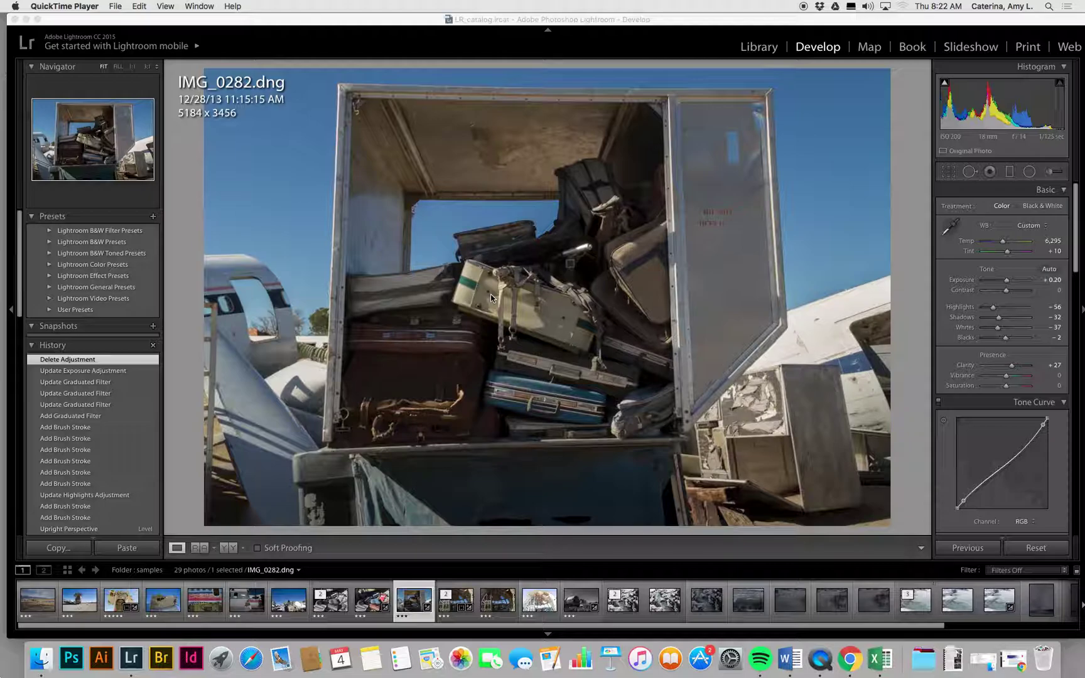
Step: Reset the develop settings of IMG_0282.dng and of the striped fuselage photo IMG_0252.dng
{"action": "left_click", "coordinate": [1036, 549]}
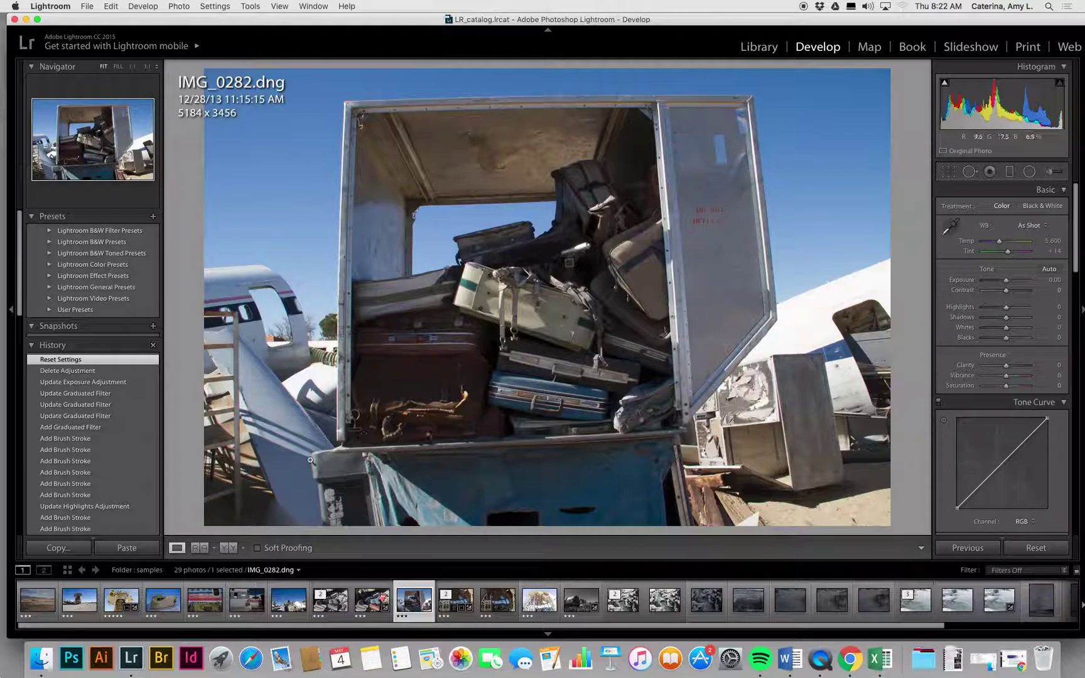
{"action": "left_click", "coordinate": [204, 602]}
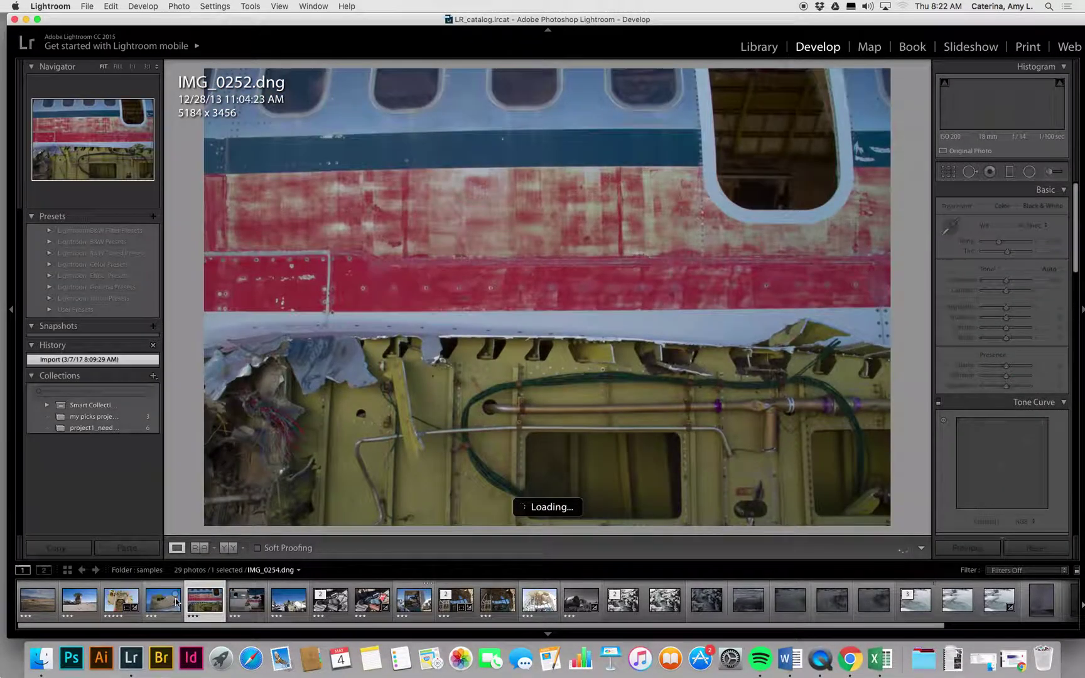
{"action": "left_click", "coordinate": [157, 602]}
{"action": "left_click", "coordinate": [203, 603]}
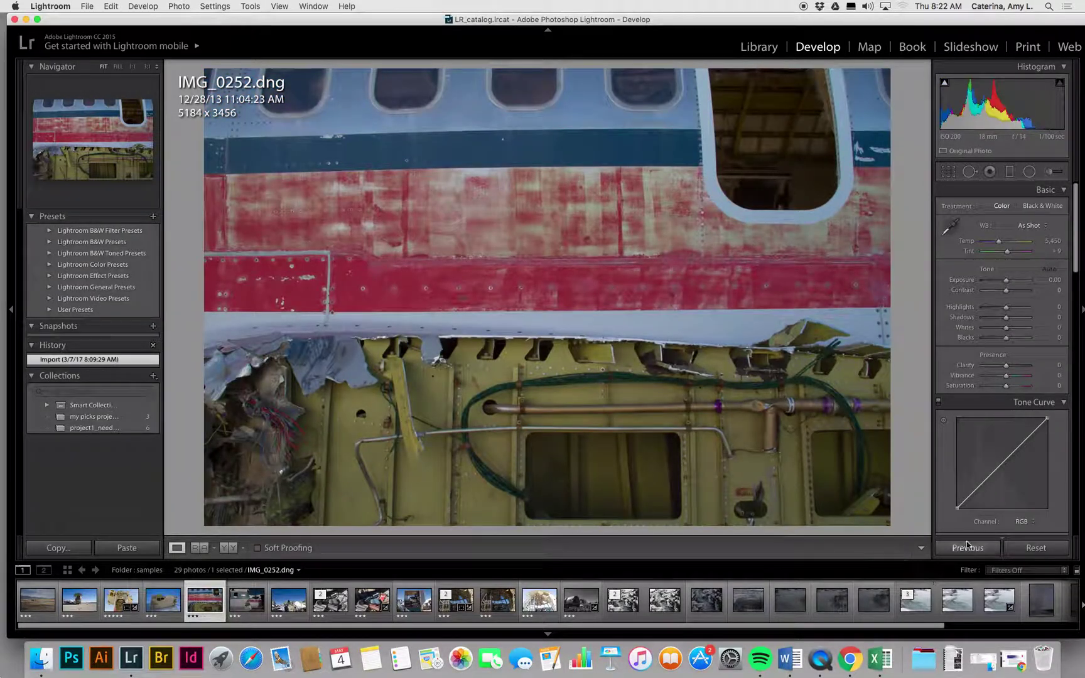
{"action": "left_click", "coordinate": [1036, 548]}
{"action": "left_click", "coordinate": [1037, 549]}
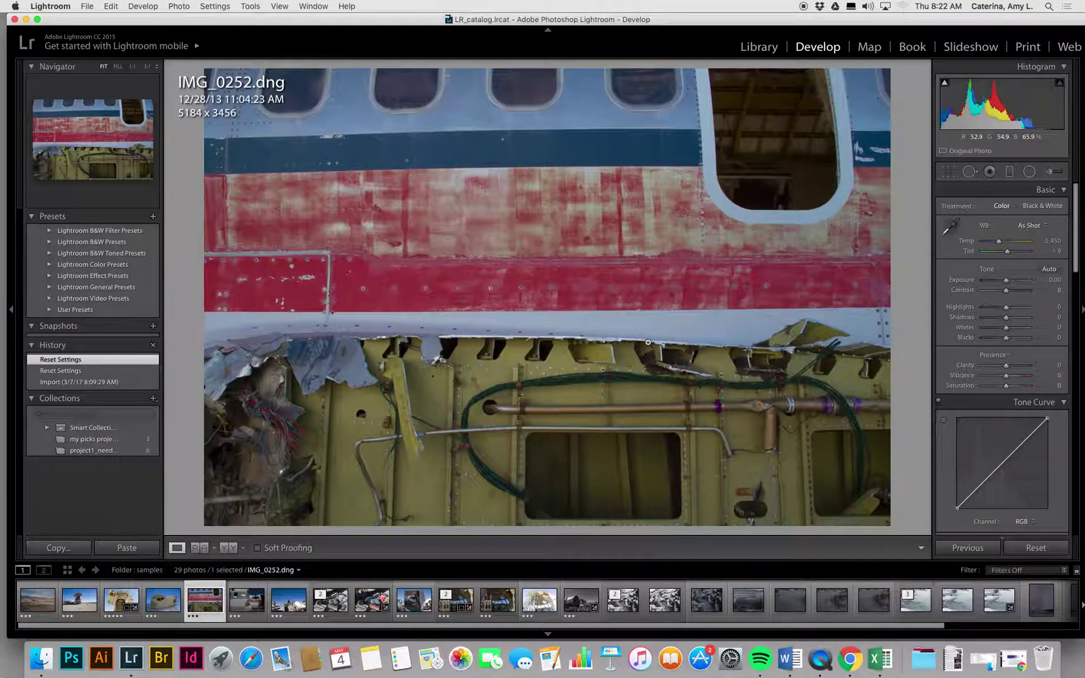
Step: Try the Auto white balance, and sample a neutral from the white stripe below the red band
{"action": "left_click", "coordinate": [1029, 225]}
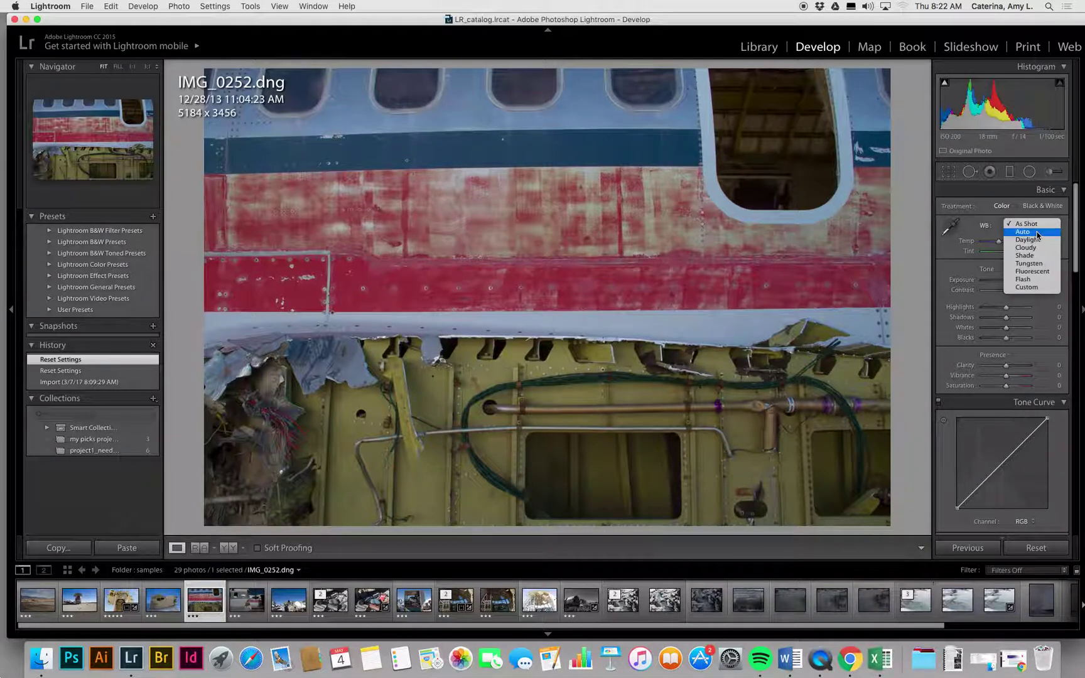
{"action": "left_click", "coordinate": [1034, 228]}
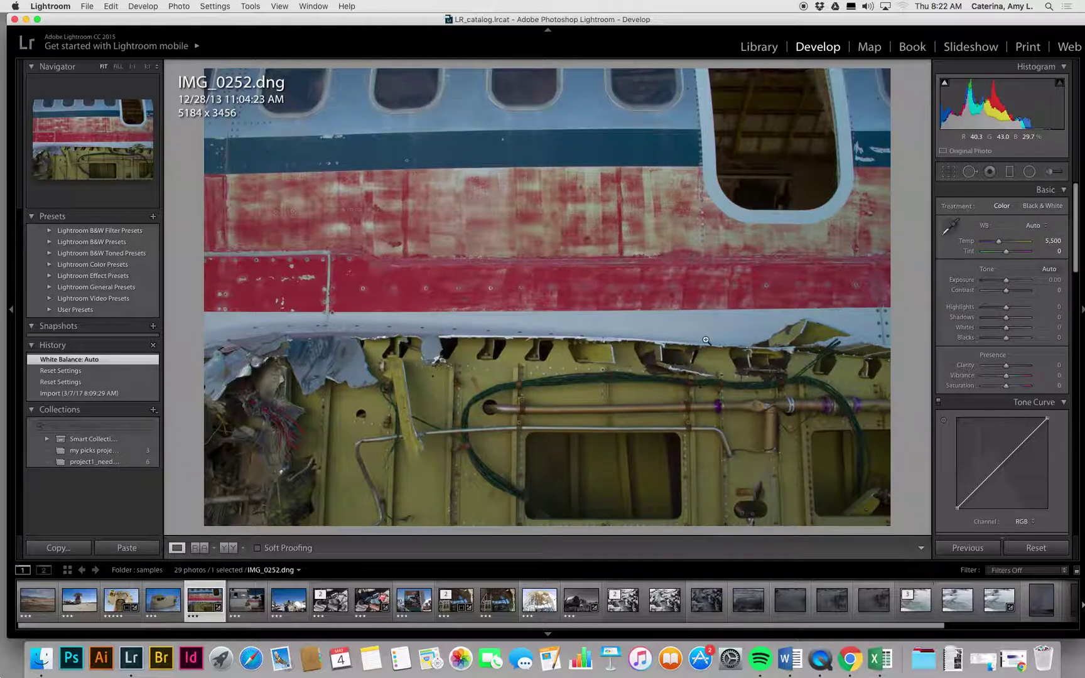
{"action": "key", "text": "w"}
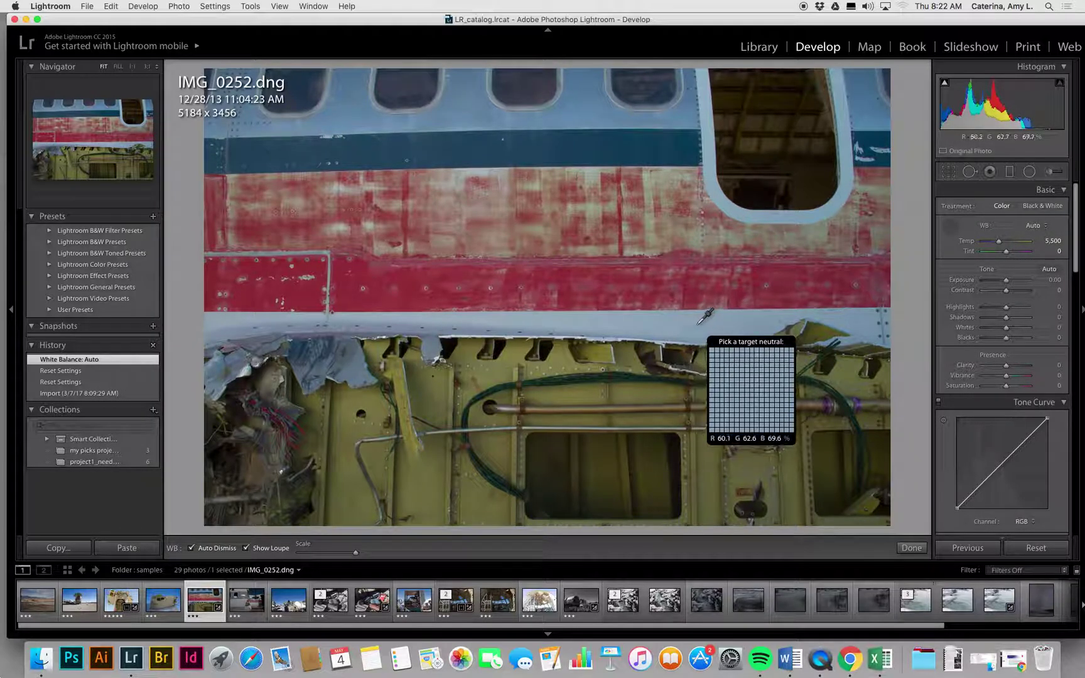
{"action": "left_click", "coordinate": [698, 326]}
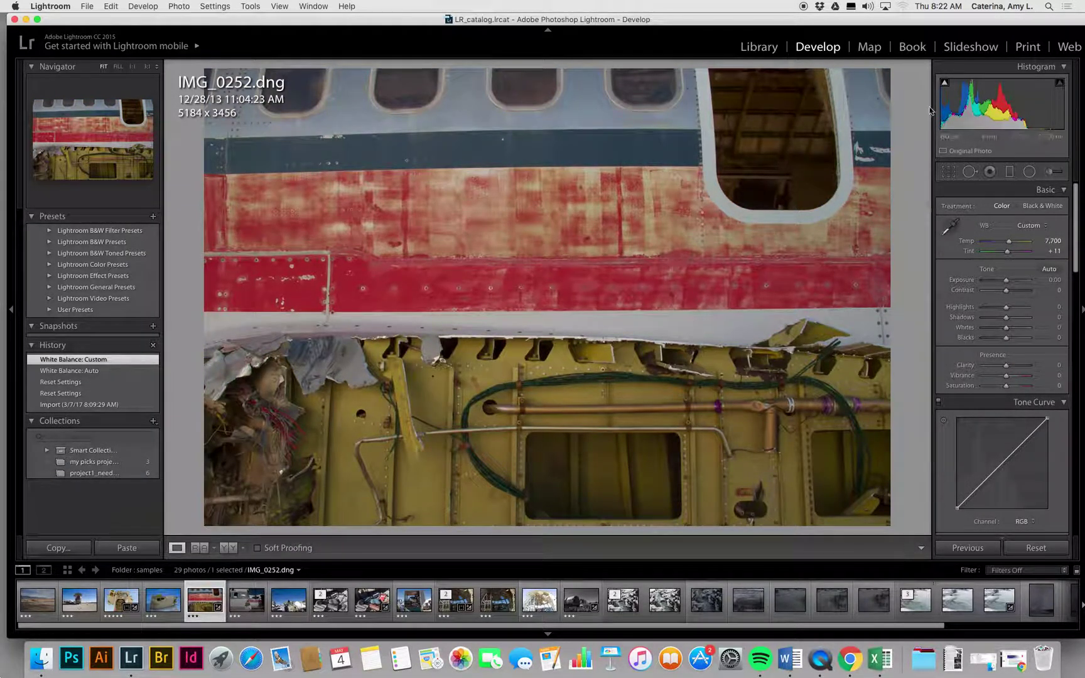
Step: Sample the white balance from the white frame of the large window and set Temp to 6,817
{"action": "left_click", "coordinate": [951, 227]}
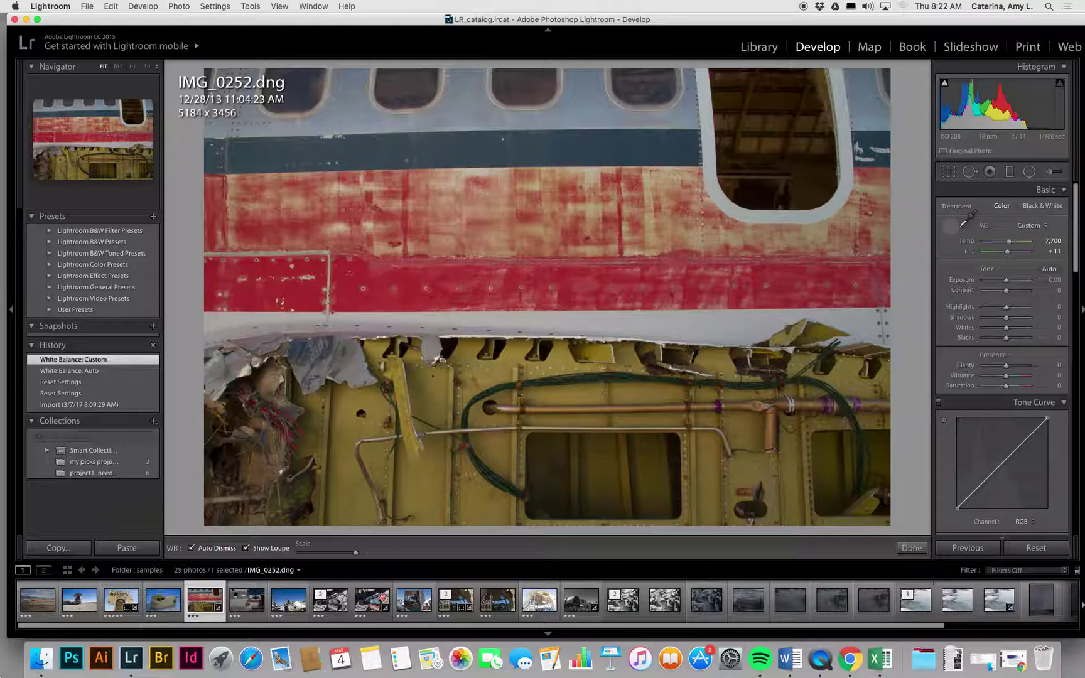
{"action": "left_click", "coordinate": [850, 206]}
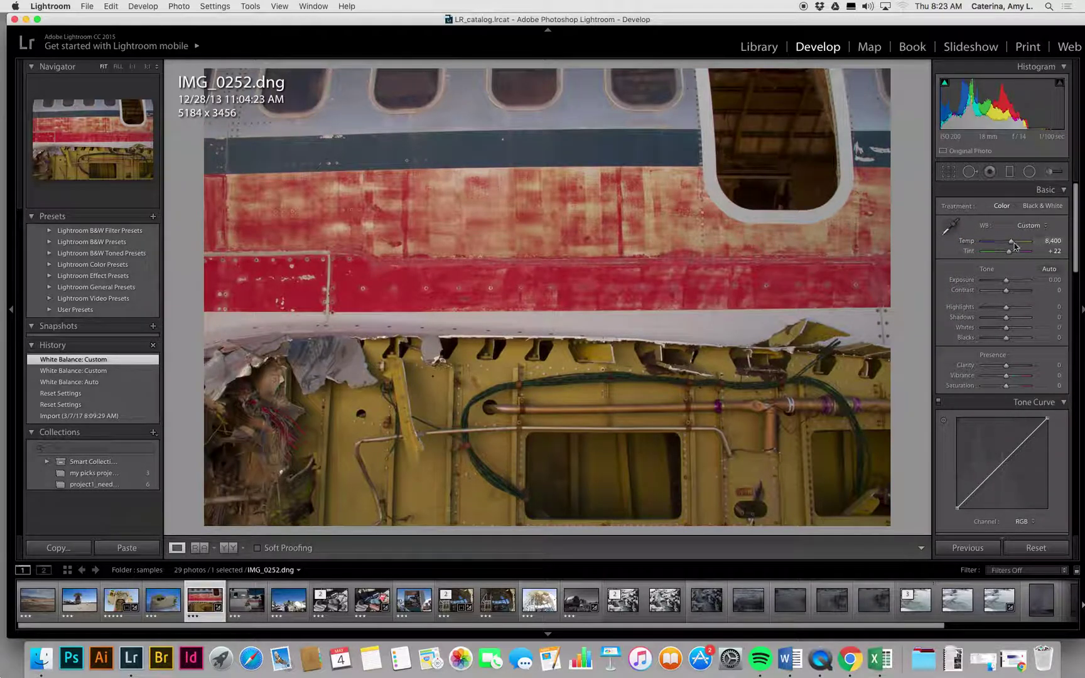
{"action": "left_click_drag", "start_coordinate": [1012, 244], "coordinate": [1007, 242]}
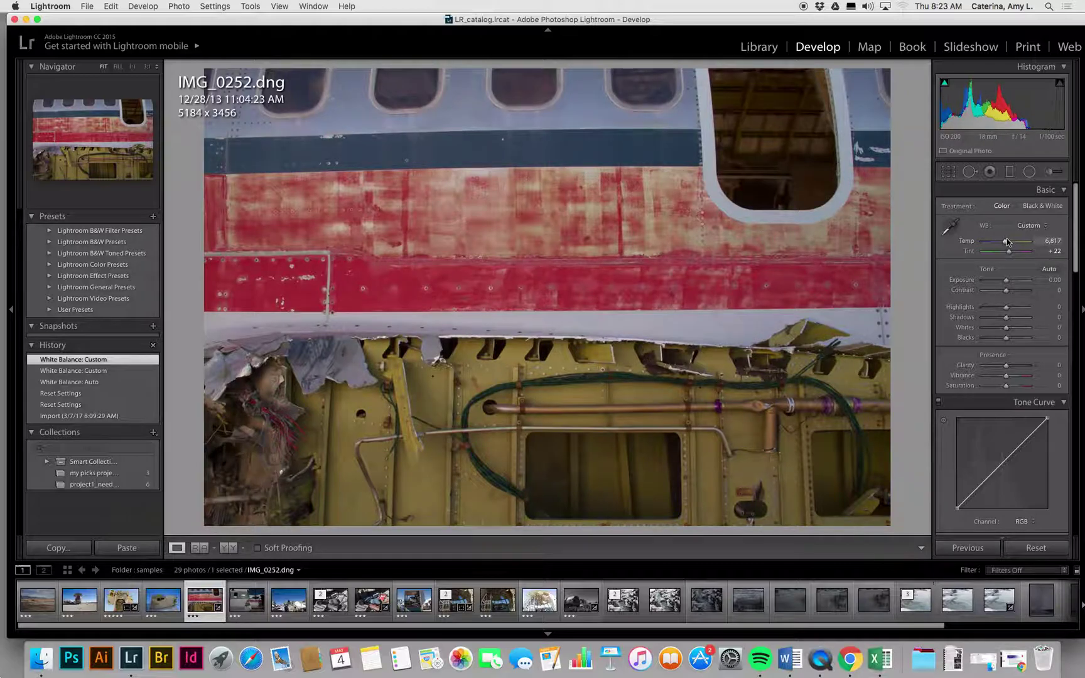
Step: Set Blacks to +4, Whites to +67, Exposure to -0.53, Highlights to -62, Shadows to -8 and Clarity to +6
{"action": "mouse_move", "coordinate": [1006, 338]}
{"action": "left_mouse_down"}
{"action": "mouse_move", "coordinate": [1006, 327]}
{"action": "mouse_move", "coordinate": [1022, 330]}
{"action": "left_mouse_up"}
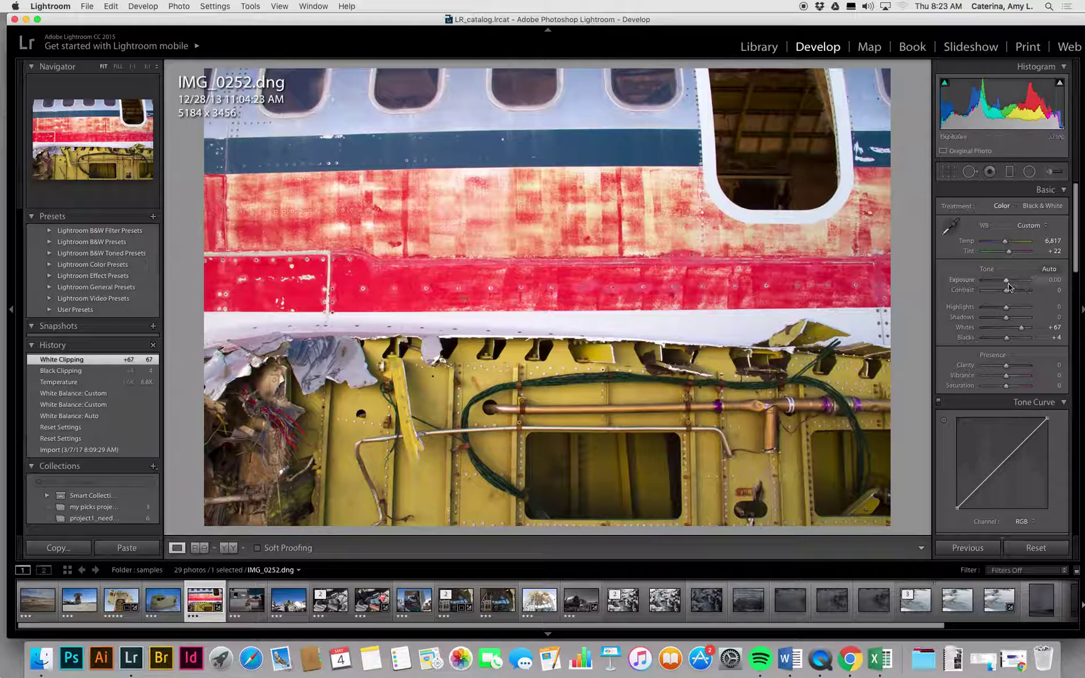
{"action": "left_click_drag", "start_coordinate": [1007, 284], "coordinate": [1004, 284]}
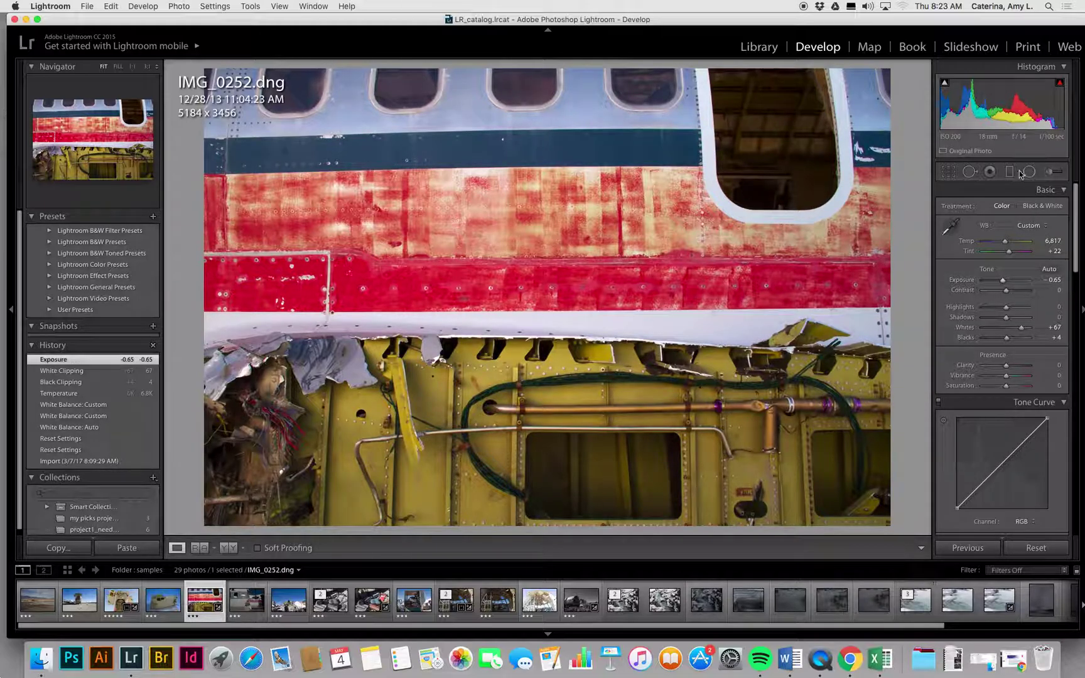
{"action": "left_click_drag", "start_coordinate": [1006, 108], "coordinate": [1010, 108]}
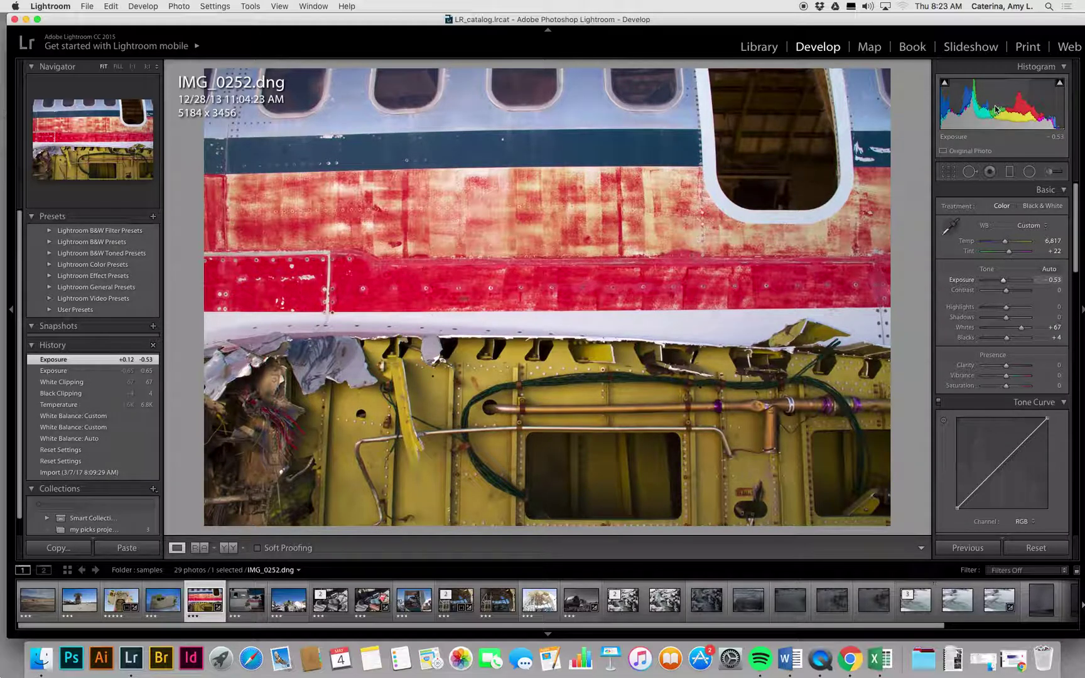
{"action": "mouse_move", "coordinate": [1007, 308]}
{"action": "left_mouse_down"}
{"action": "mouse_move", "coordinate": [1029, 307]}
{"action": "mouse_move", "coordinate": [993, 312]}
{"action": "left_mouse_up"}
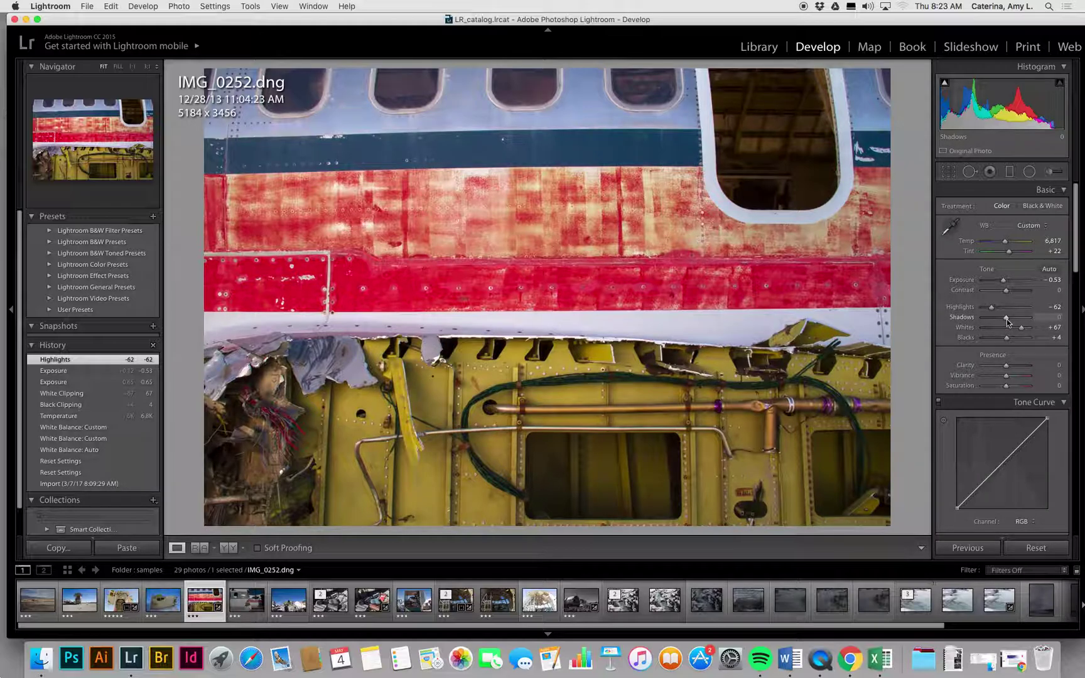
{"action": "left_click_drag", "start_coordinate": [1010, 319], "coordinate": [1008, 370]}
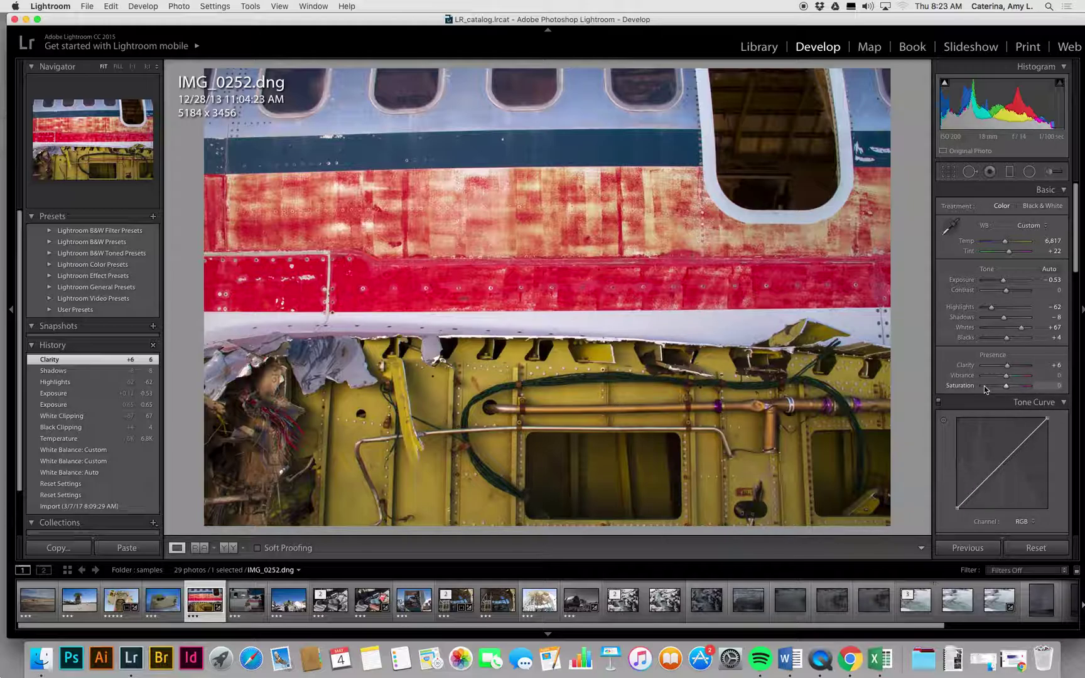
Step: Enable Remove Chromatic Aberration and Profile Corrections for the lens, toggling the profile correction to compare its effect
{"action": "scroll", "coordinate": [984, 385], "scroll_direction": "down", "scroll_amount": 3}
{"action": "scroll", "coordinate": [984, 385], "scroll_direction": "down", "scroll_amount": 10}
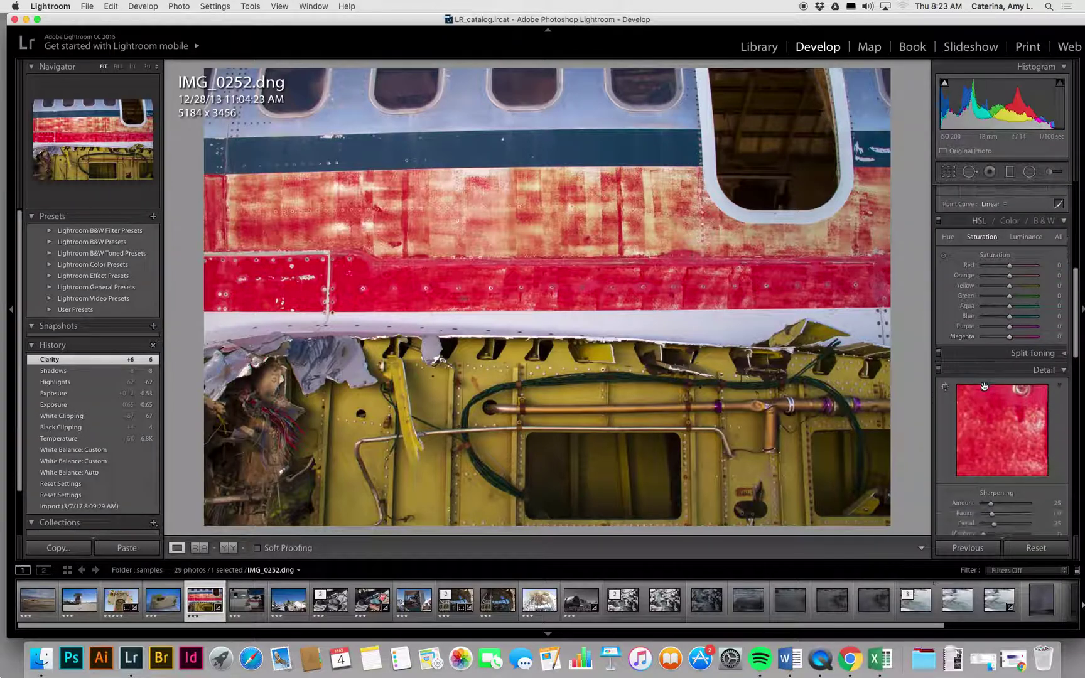
{"action": "scroll", "coordinate": [995, 366], "scroll_direction": "down", "scroll_amount": 9}
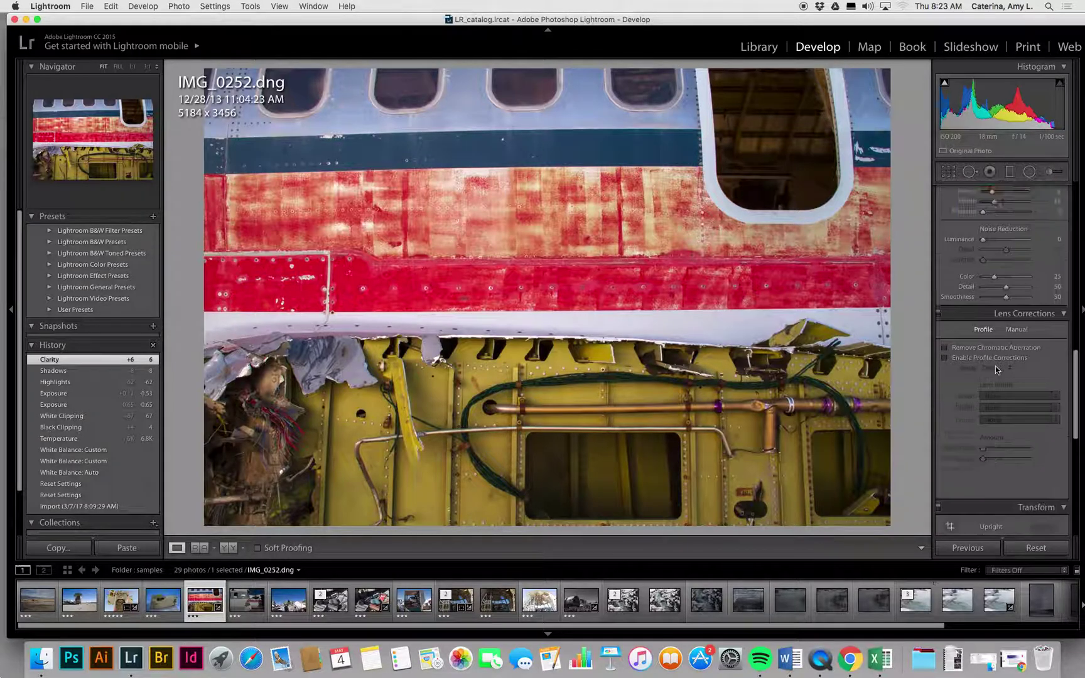
{"action": "left_click", "coordinate": [980, 335]}
{"action": "left_click", "coordinate": [984, 344]}
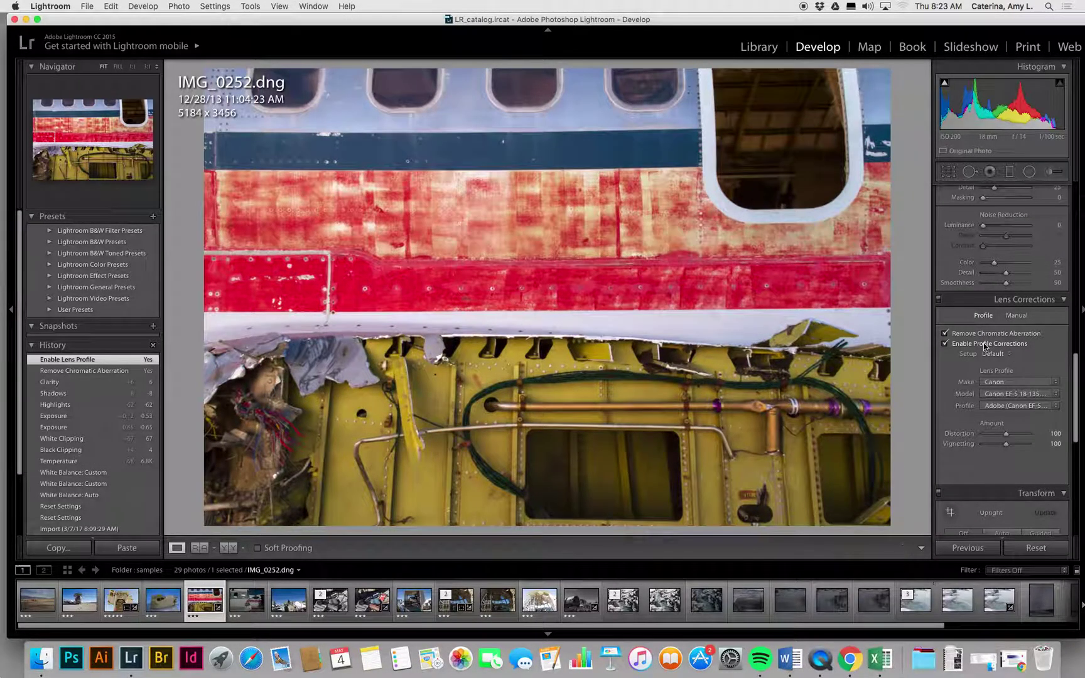
{"action": "left_click", "coordinate": [984, 342]}
{"action": "left_click", "coordinate": [983, 342]}
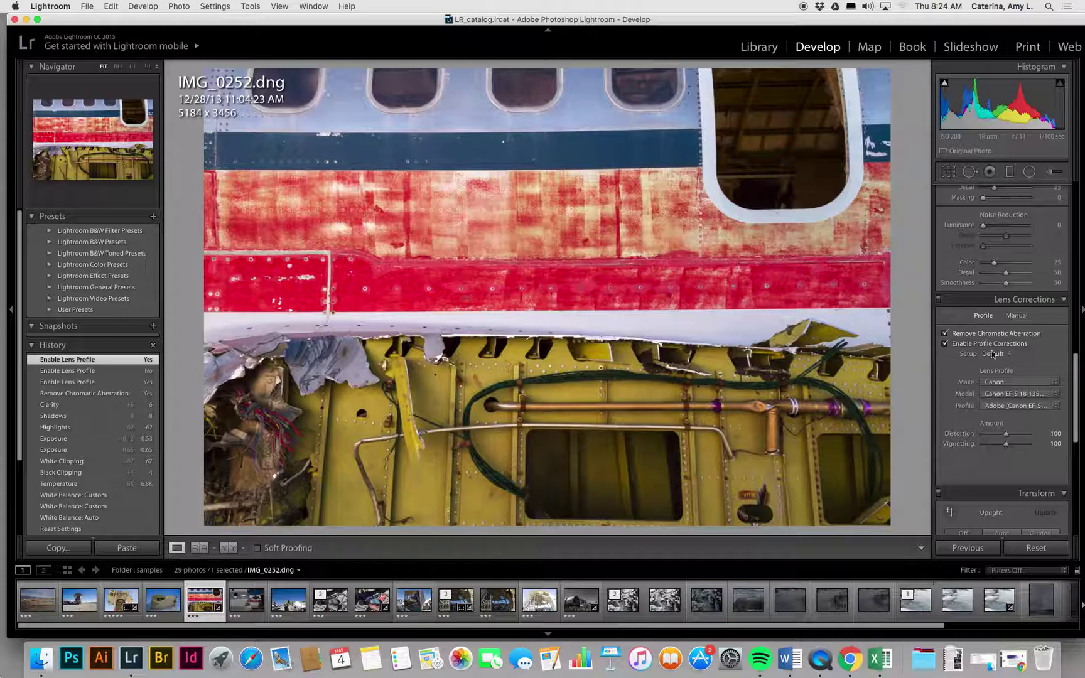
Step: Try the Auto, Level and Vertical Upright perspective corrections on the photo to compare them
{"action": "scroll", "coordinate": [1005, 409], "scroll_direction": "down", "scroll_amount": 5}
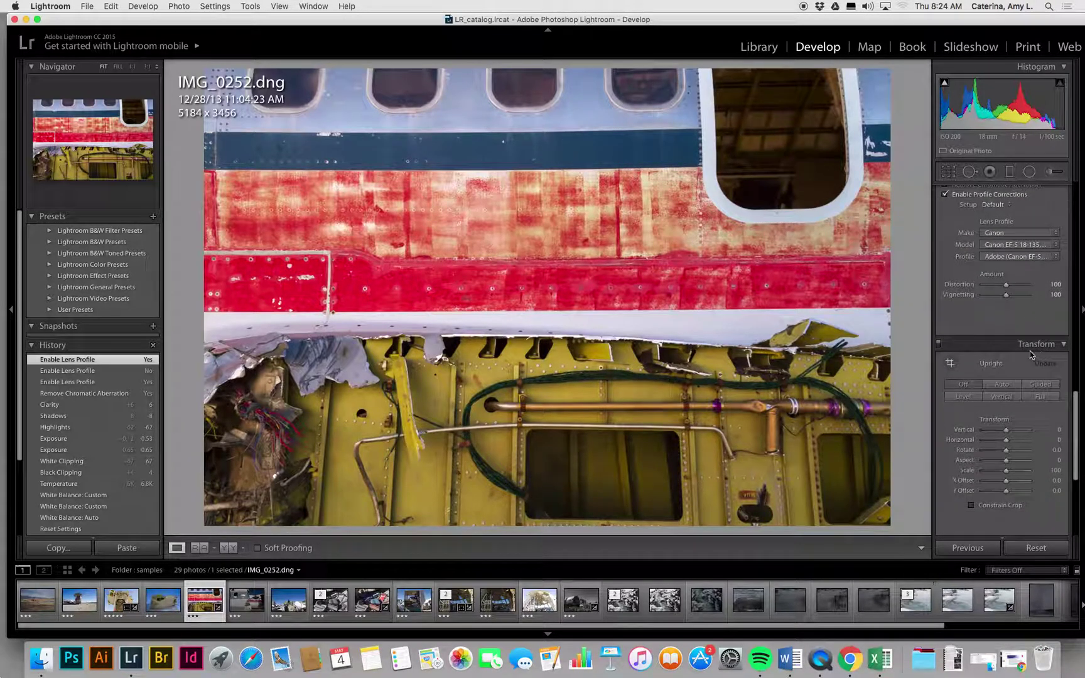
{"action": "left_click", "coordinate": [1000, 387]}
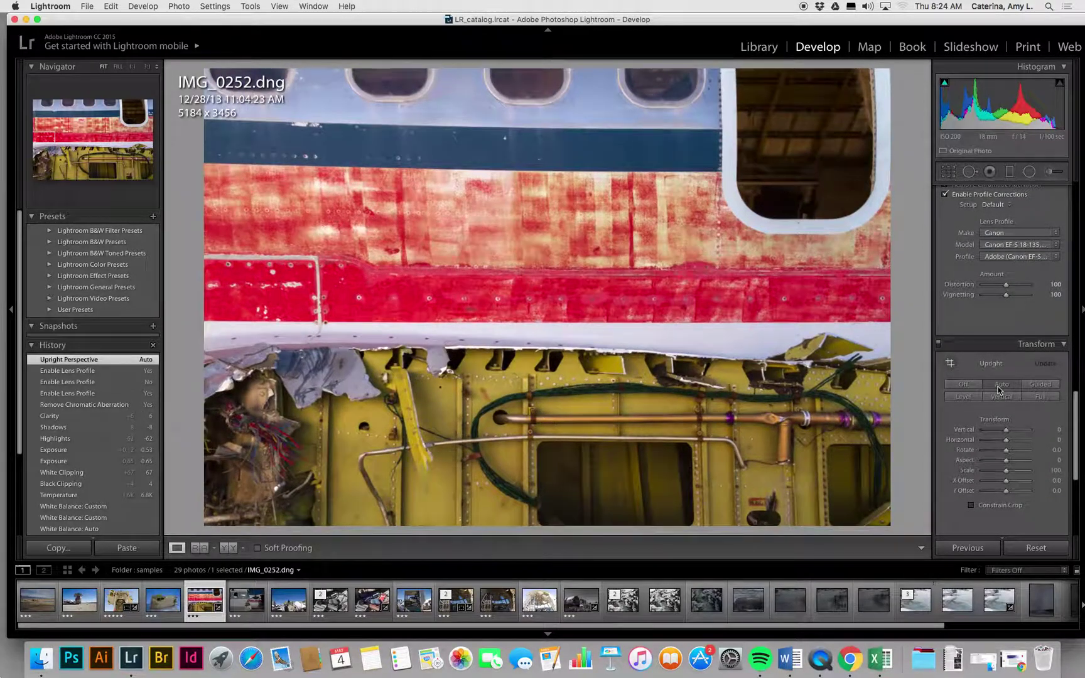
{"action": "left_click", "coordinate": [961, 398]}
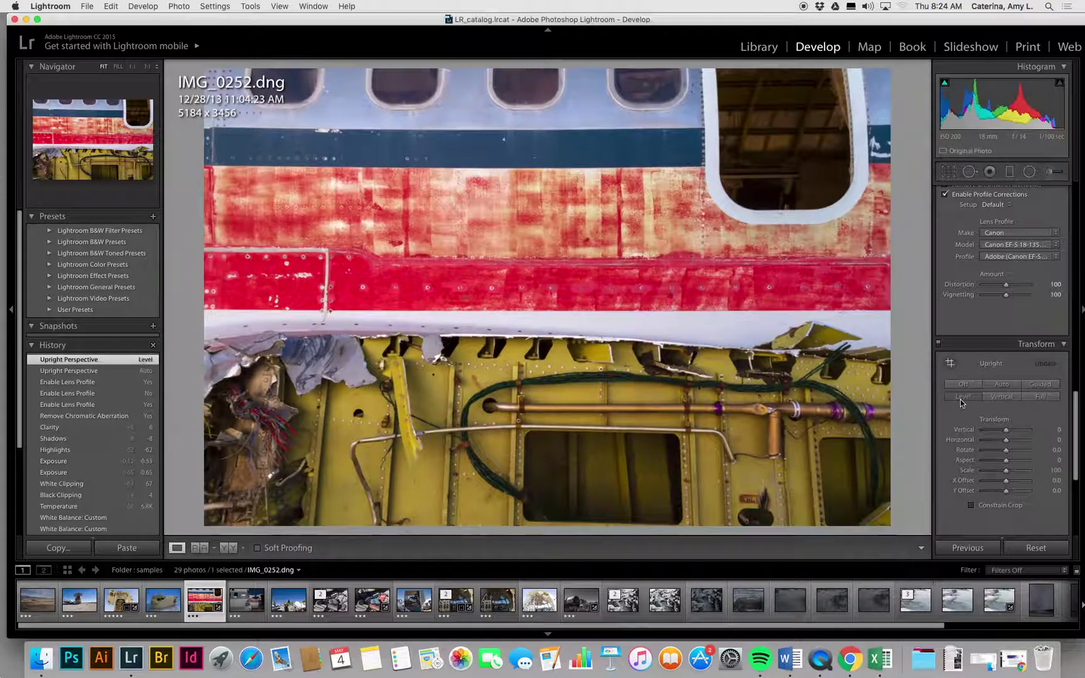
{"action": "left_click", "coordinate": [992, 398]}
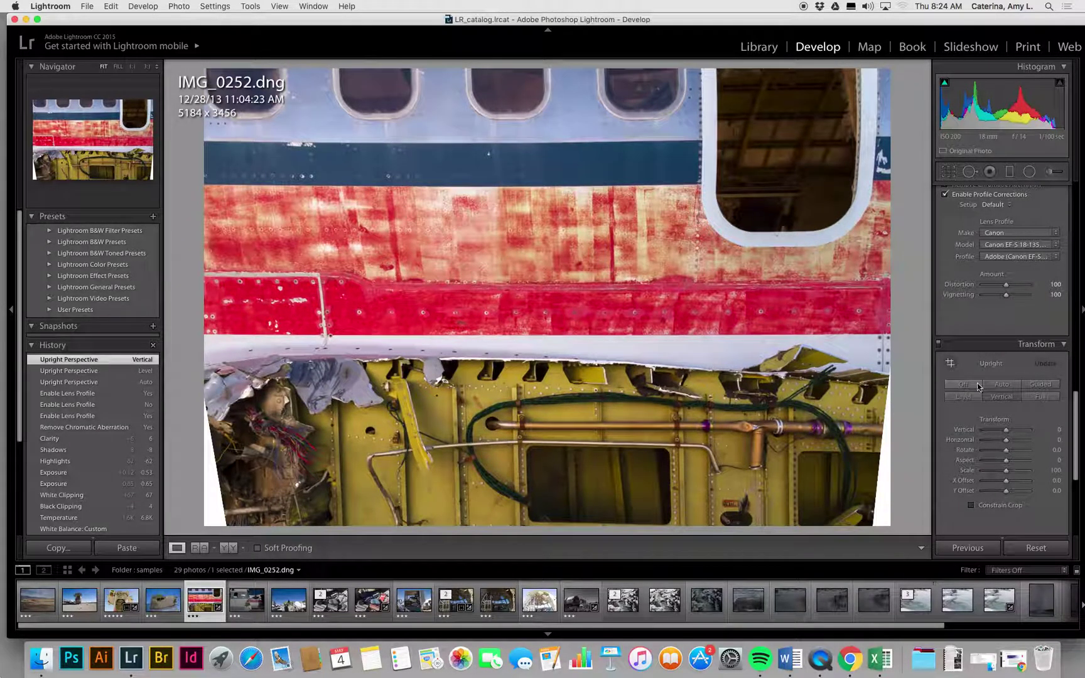
{"action": "left_click", "coordinate": [1001, 386]}
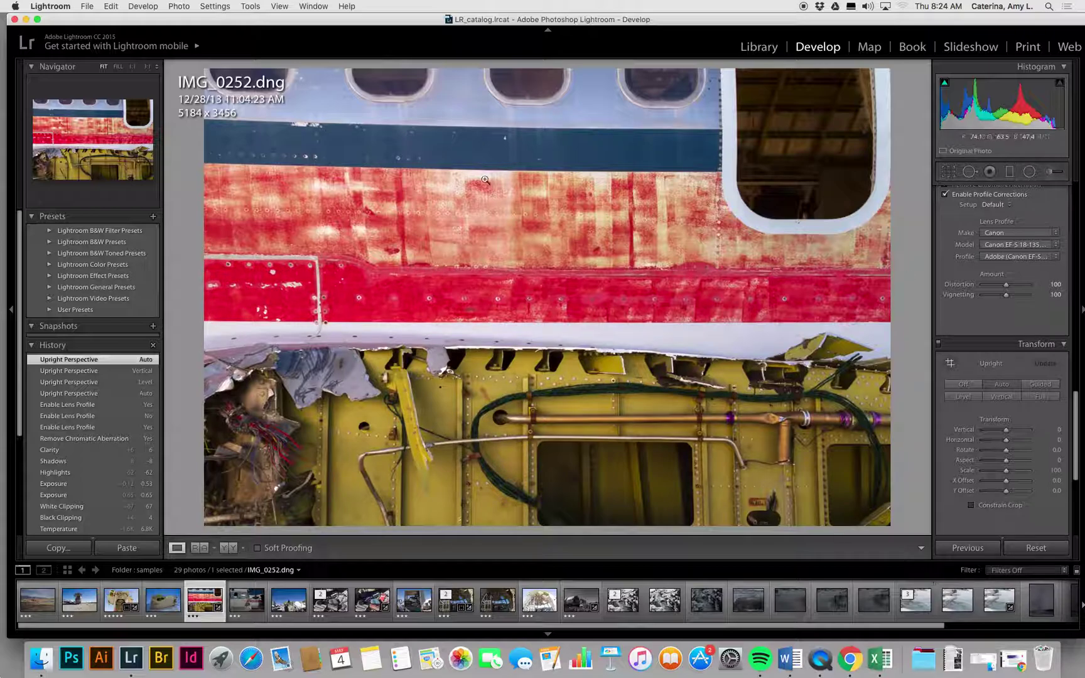
{"action": "left_click", "coordinate": [959, 398]}
{"action": "left_click", "coordinate": [1004, 399]}
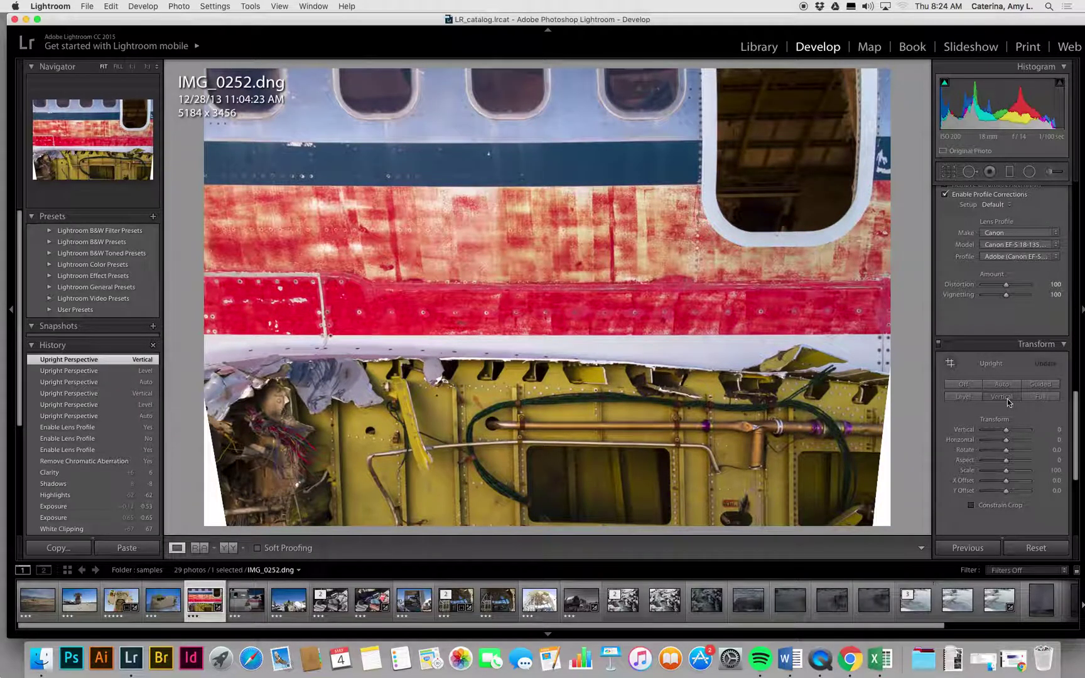
Step: Constrain the crop to the transformed image and apply the Auto Upright perspective correction
{"action": "left_click", "coordinate": [1002, 506]}
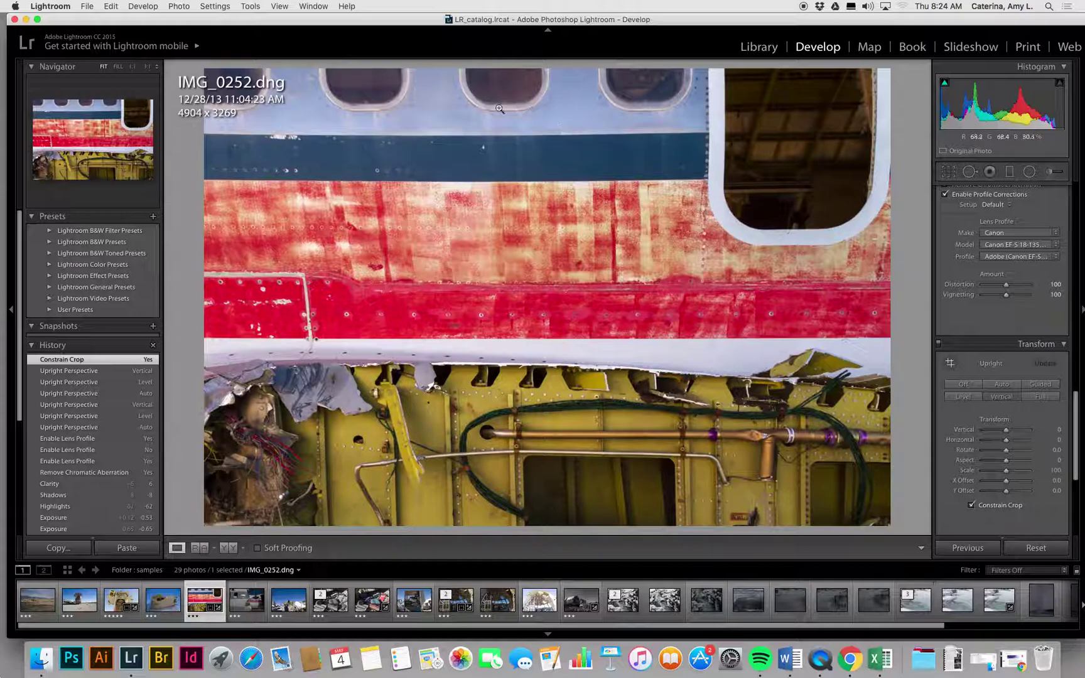
{"action": "left_click", "coordinate": [1001, 385]}
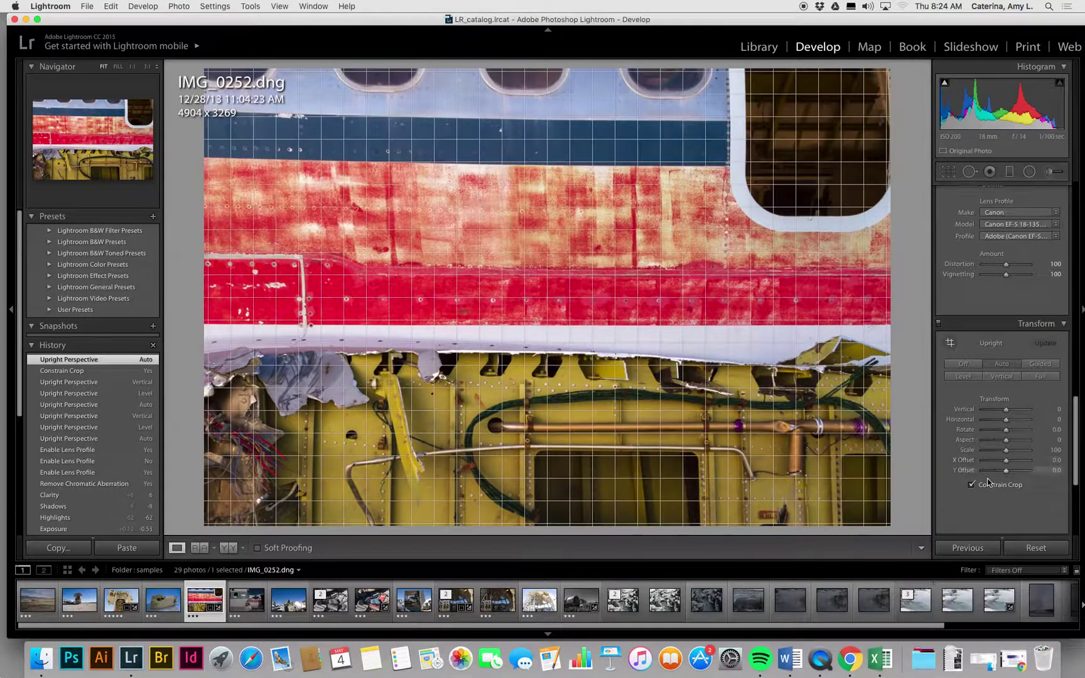
Step: Show a zoomed-in before-and-after comparison and set the noise reduction to Luminance 8 and Color 30
{"action": "scroll", "coordinate": [989, 482], "scroll_direction": "down", "scroll_amount": 5}
{"action": "scroll", "coordinate": [989, 482], "scroll_direction": "up", "scroll_amount": 10}
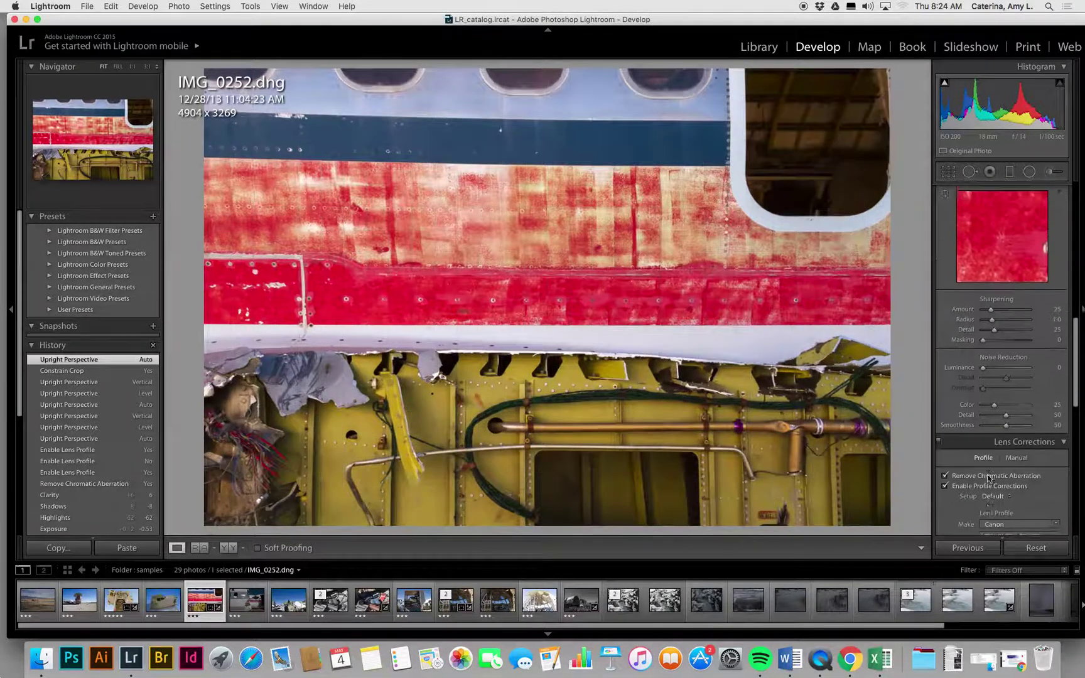
{"action": "scroll", "coordinate": [988, 477], "scroll_direction": "up", "scroll_amount": 4}
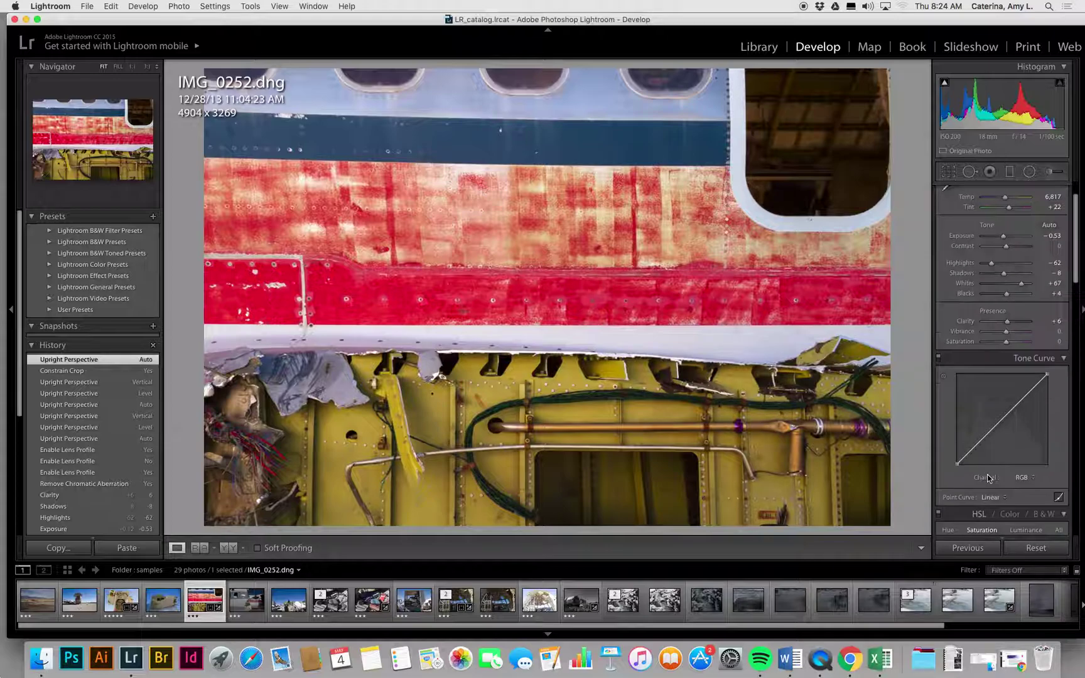
{"action": "scroll", "coordinate": [988, 476], "scroll_direction": "down", "scroll_amount": 8}
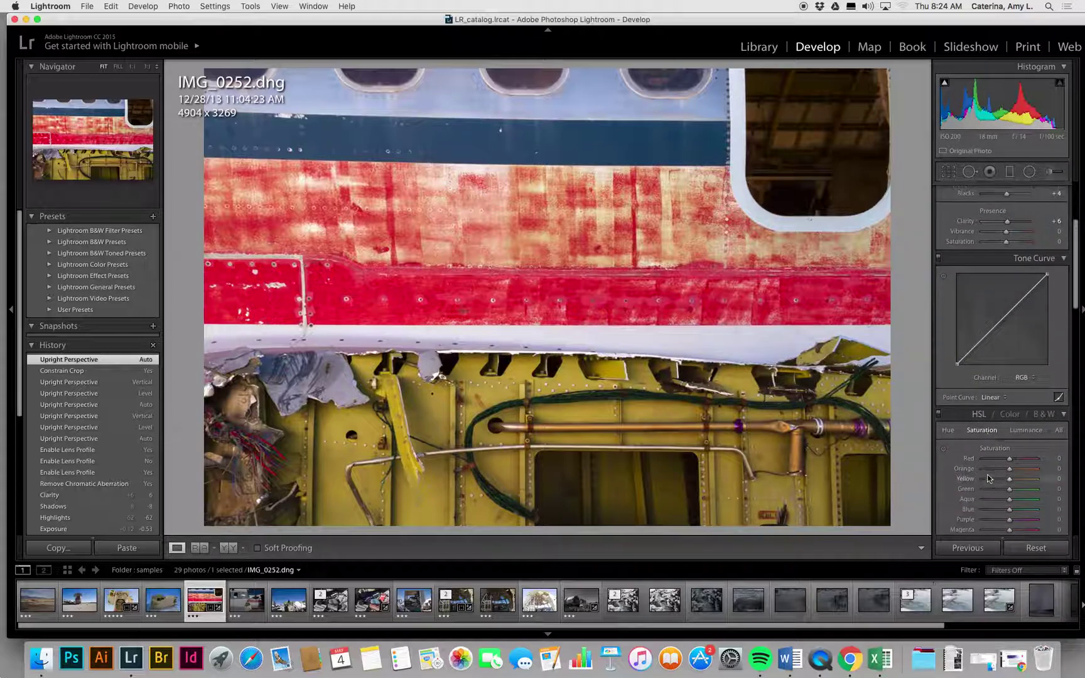
{"action": "key", "text": "z"}
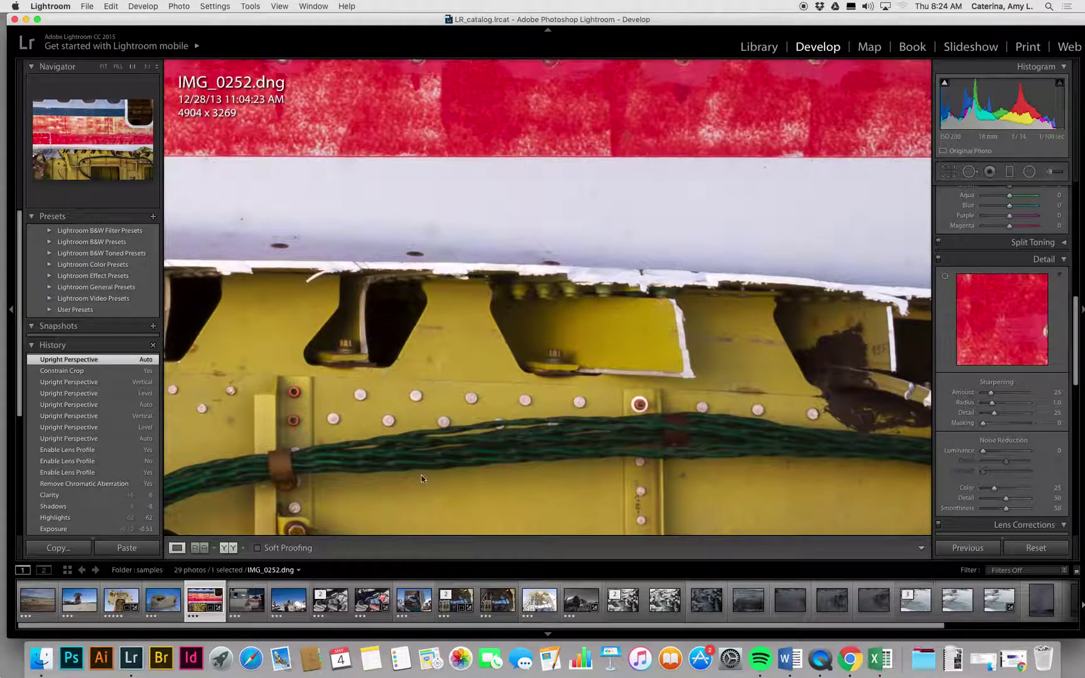
{"action": "left_click", "coordinate": [230, 549]}
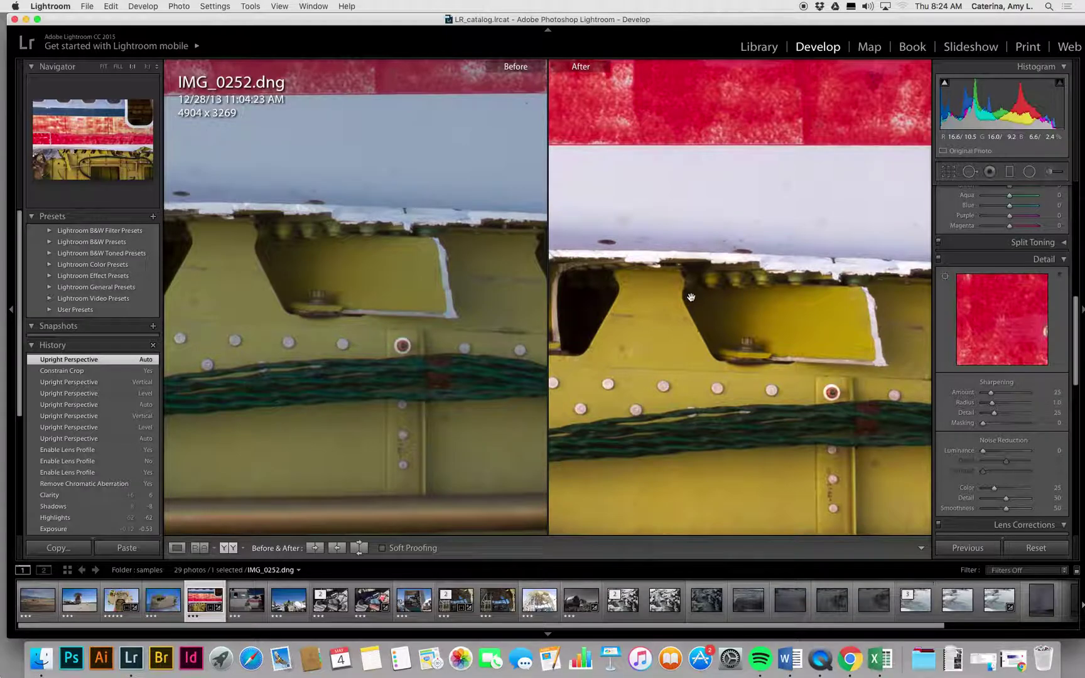
{"action": "left_click_drag", "start_coordinate": [798, 344], "coordinate": [729, 463]}
{"action": "left_click_drag", "start_coordinate": [982, 451], "coordinate": [986, 453]}
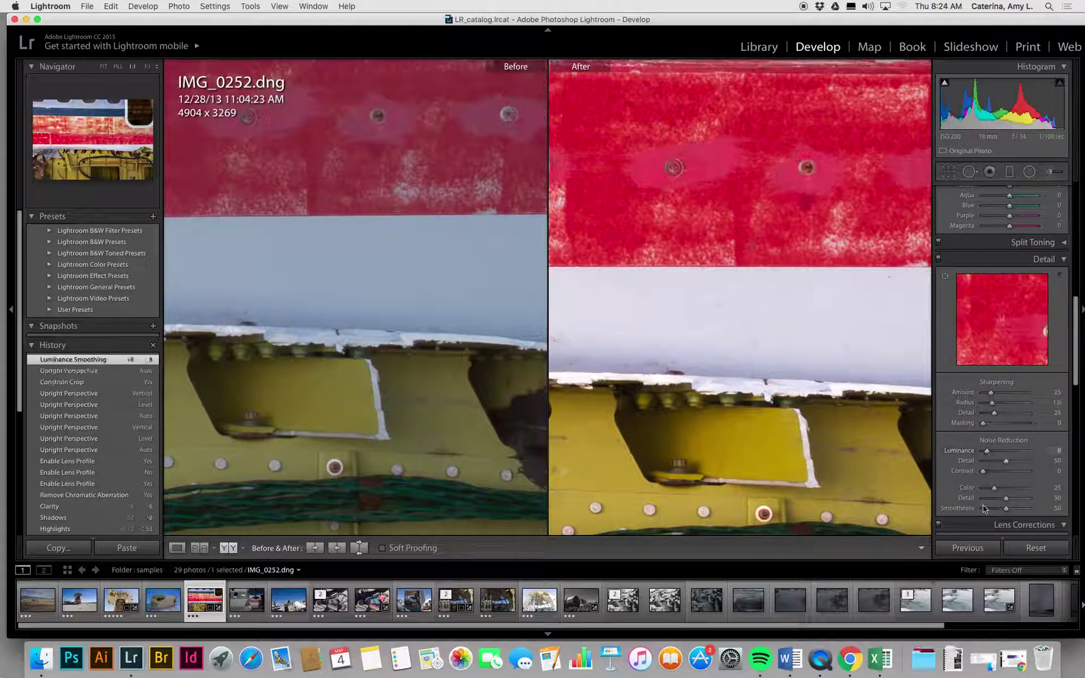
{"action": "left_click_drag", "start_coordinate": [1000, 491], "coordinate": [998, 494]}
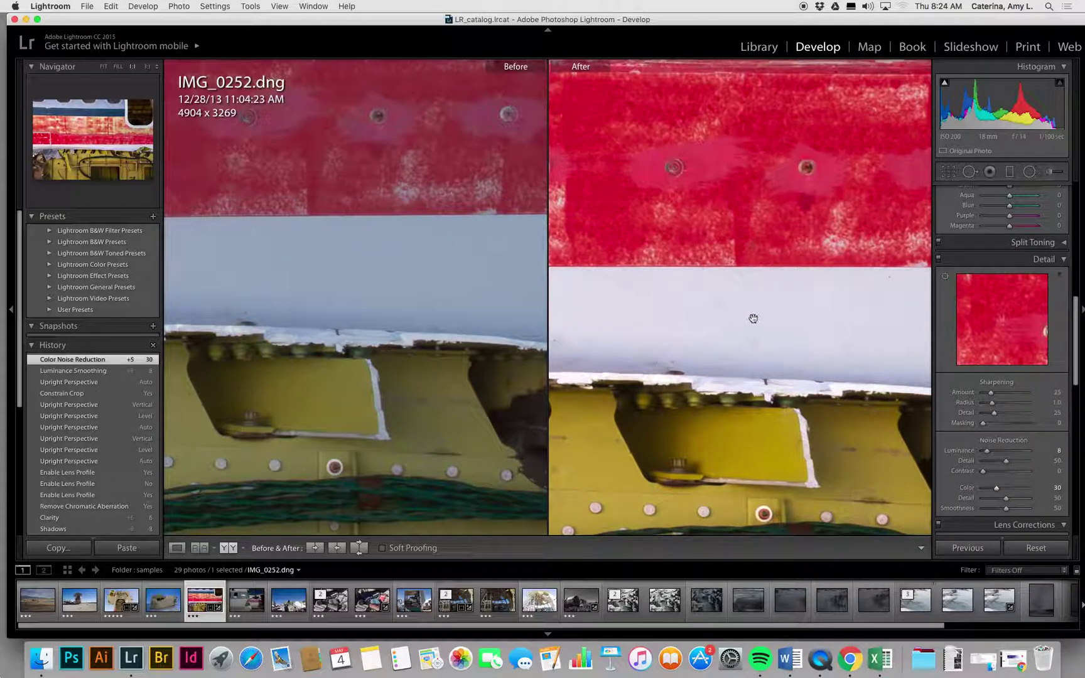
Step: Resample the white balance from the shaded lower edge of the white stripe in the After view, giving Temp 7,700 and Tint -5
{"action": "left_click_drag", "start_coordinate": [771, 281], "coordinate": [809, 259]}
{"action": "left_click_drag", "start_coordinate": [625, 260], "coordinate": [867, 301]}
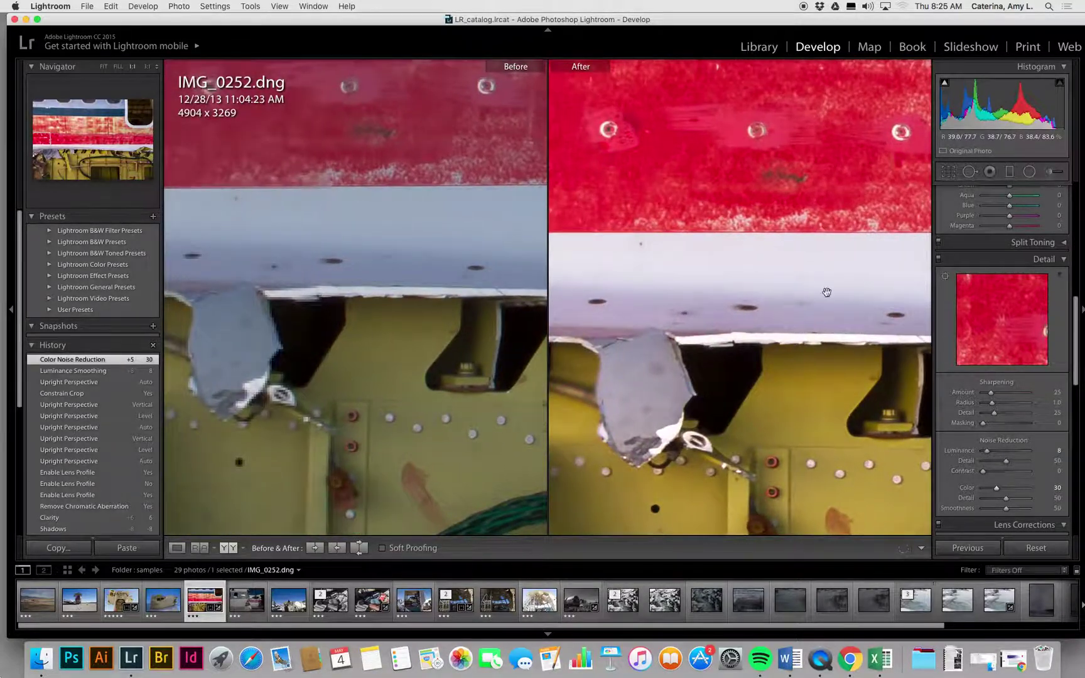
{"action": "scroll", "coordinate": [1028, 339], "scroll_direction": "up", "scroll_amount": 10}
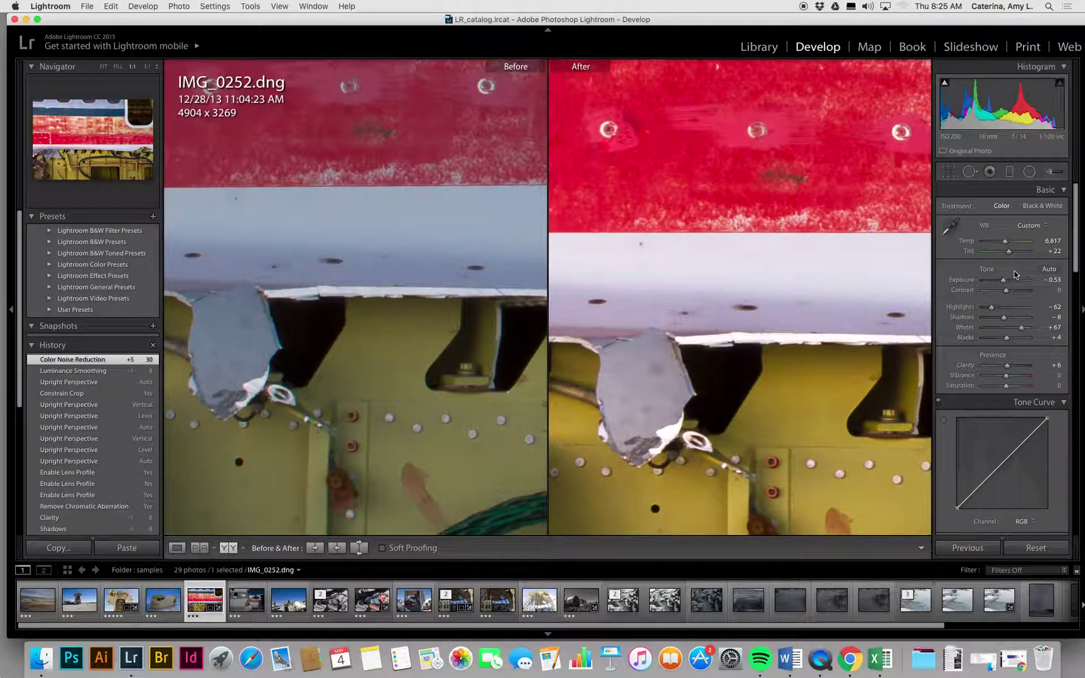
{"action": "left_click", "coordinate": [951, 226]}
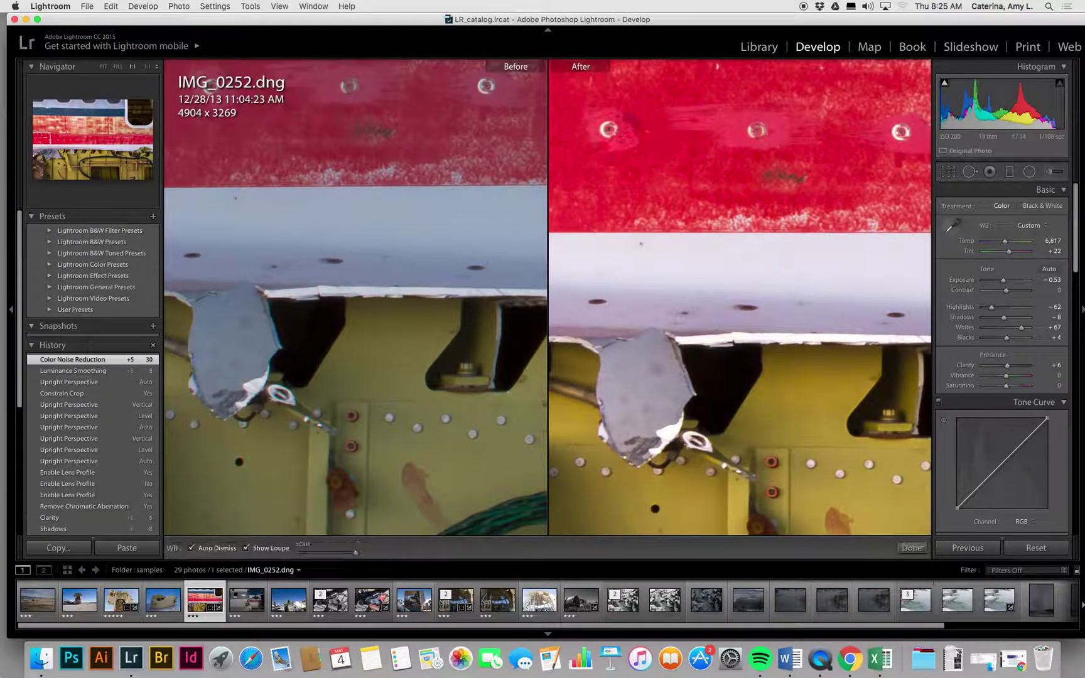
{"action": "left_click", "coordinate": [782, 322]}
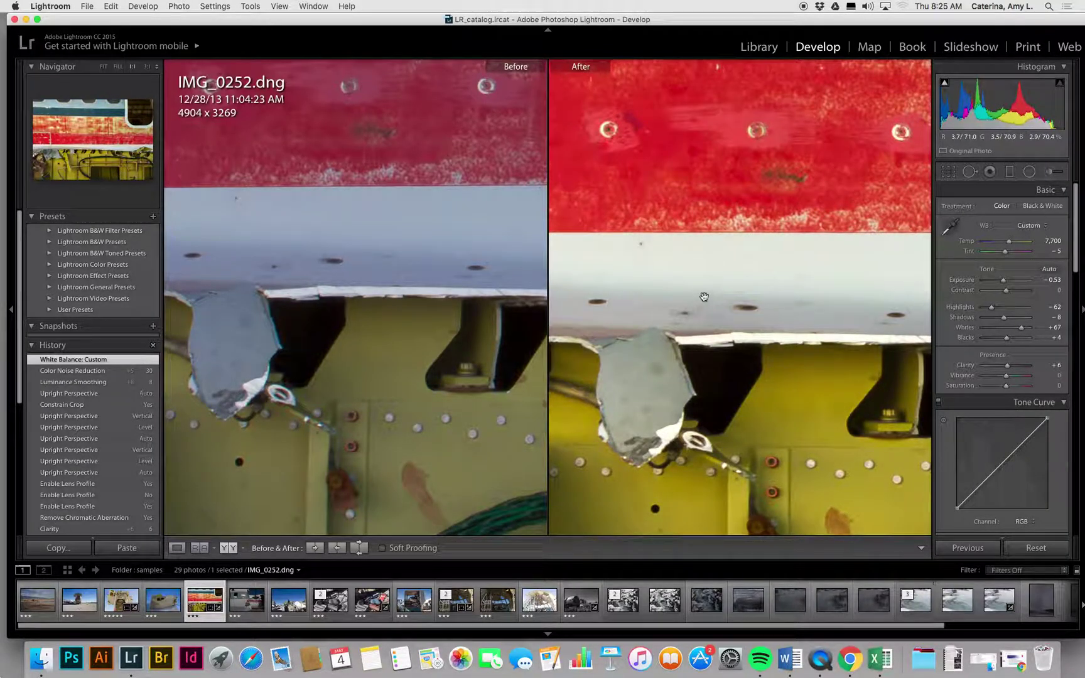
{"action": "left_click", "coordinate": [794, 333]}
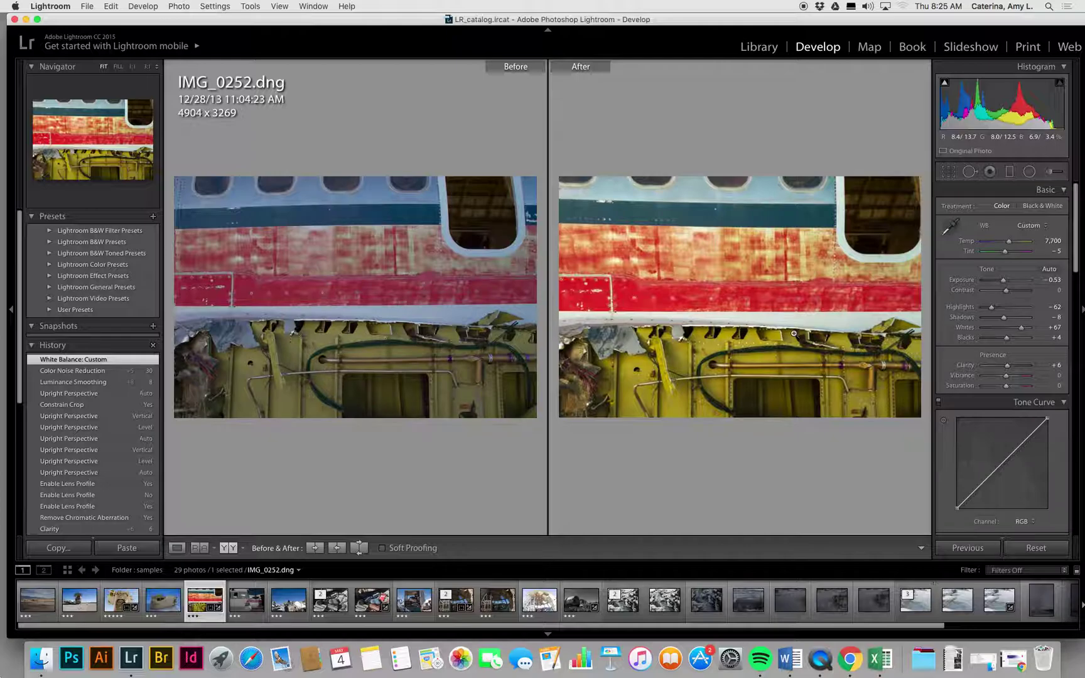
Step: Open IMG_0252.dng for editing in Adobe Photoshop CC 2017, suppressing the Camera Raw compatibility notice and opening the photo anyway
{"action": "right_click", "coordinate": [200, 598]}
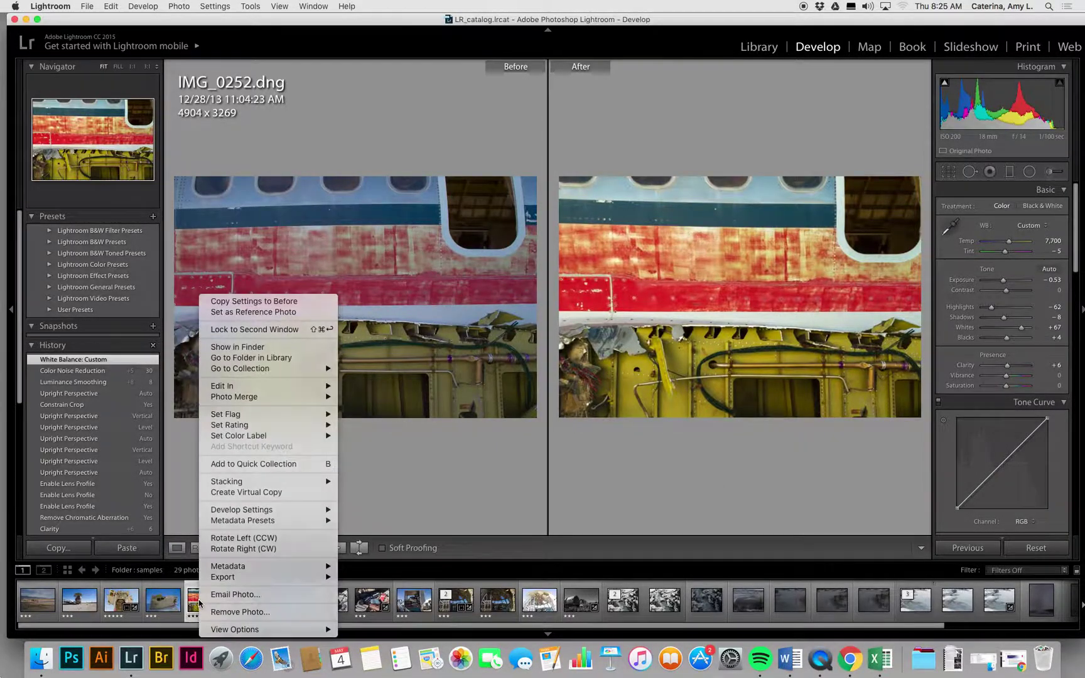
{"action": "left_click", "coordinate": [200, 598]}
{"action": "right_click", "coordinate": [201, 598]}
{"action": "mouse_move", "coordinate": [217, 390]}
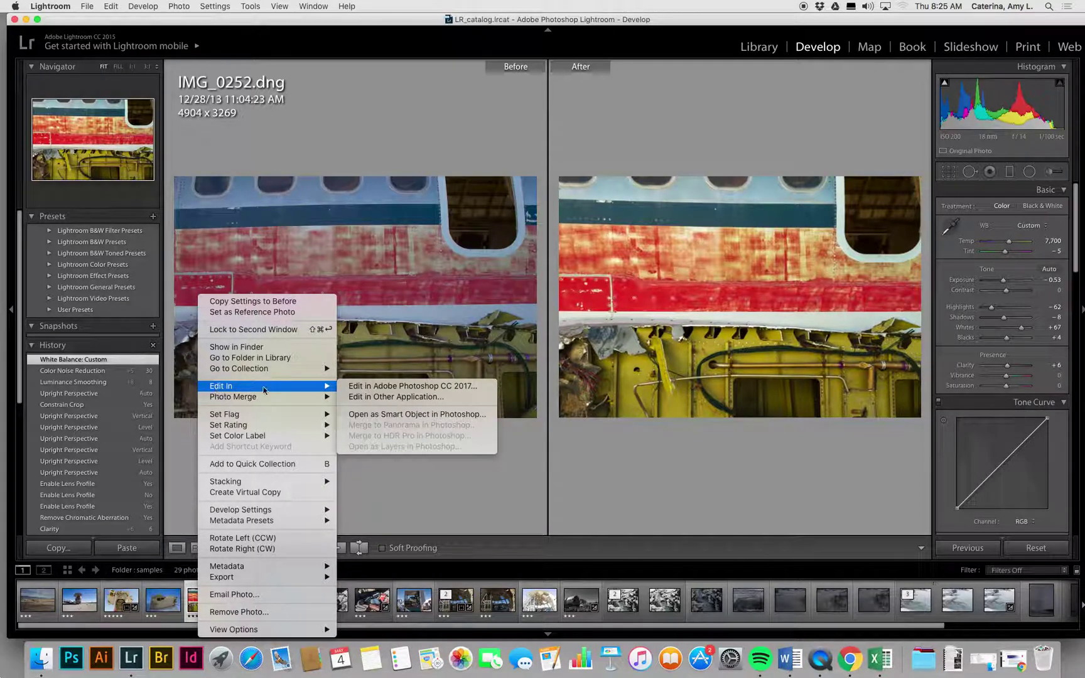
{"action": "left_click", "coordinate": [461, 388]}
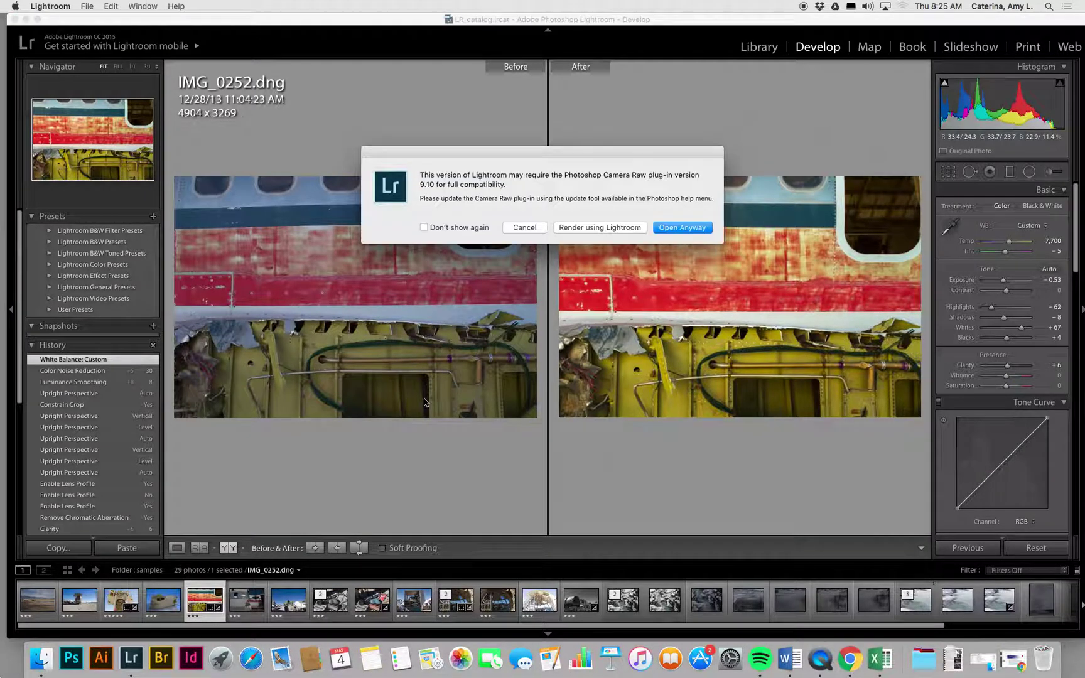
{"action": "left_click", "coordinate": [465, 230]}
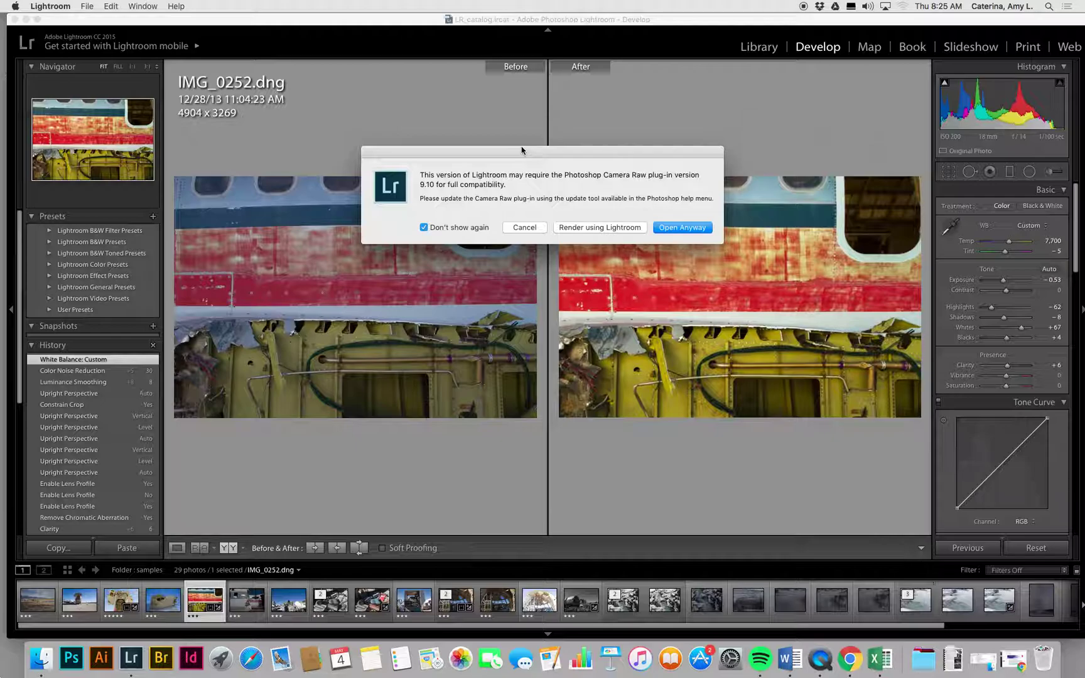
{"action": "left_click", "coordinate": [683, 227]}
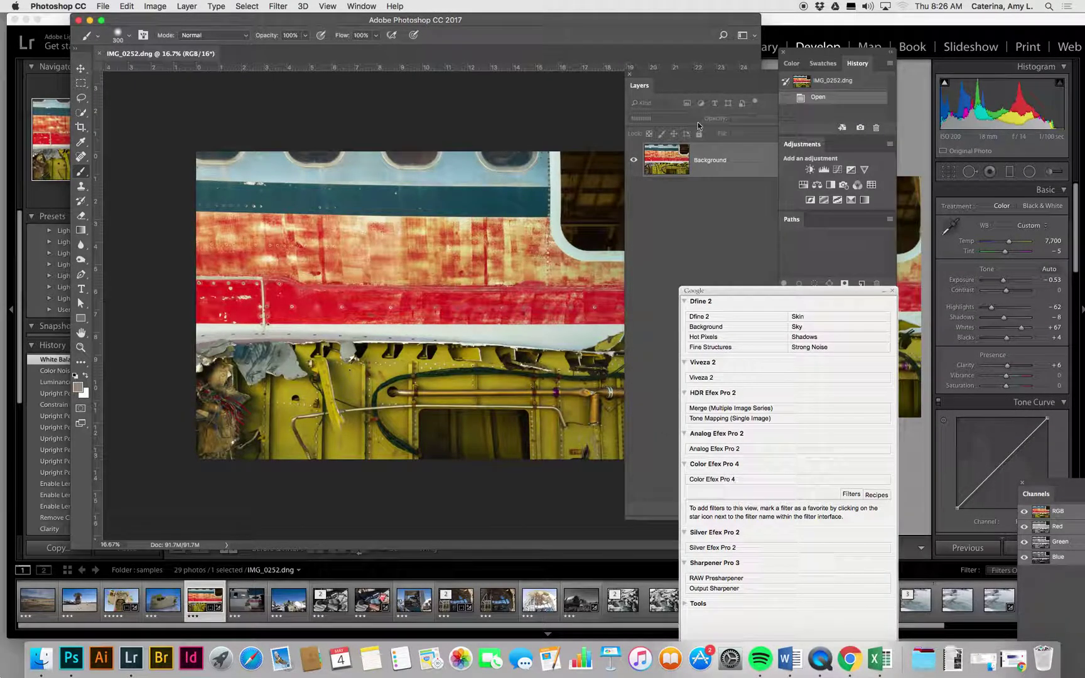
Step: Close the floating Google plug-in panel and reset the current custom workspace to its saved layout
{"action": "left_click", "coordinate": [893, 291]}
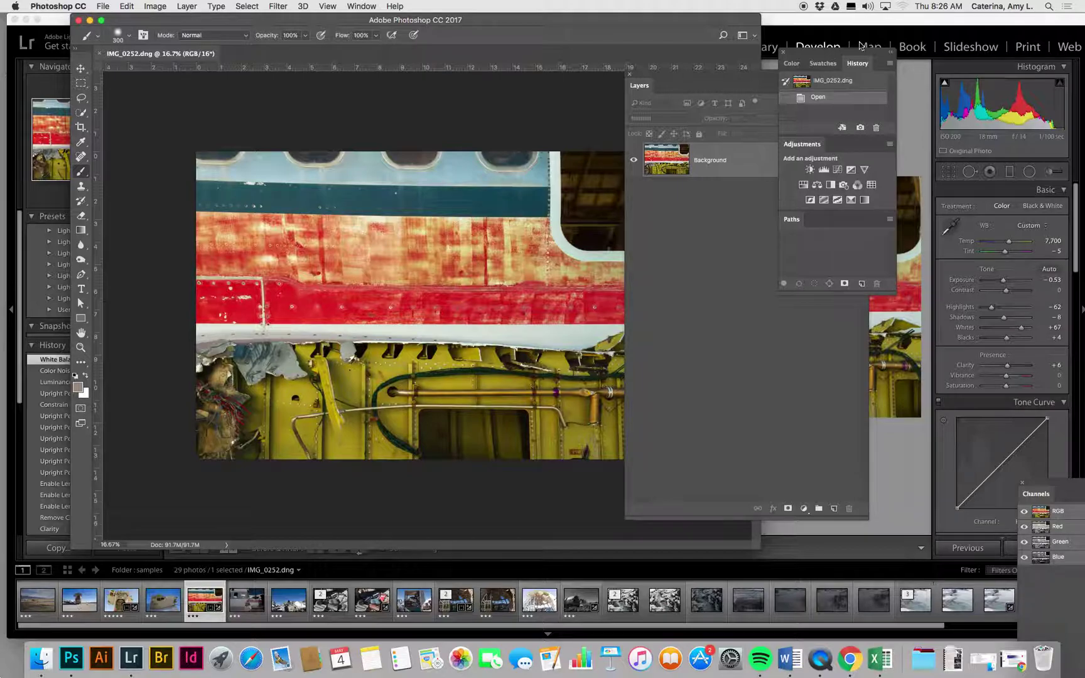
{"action": "left_click", "coordinate": [352, 5]}
{"action": "mouse_move", "coordinate": [376, 31]}
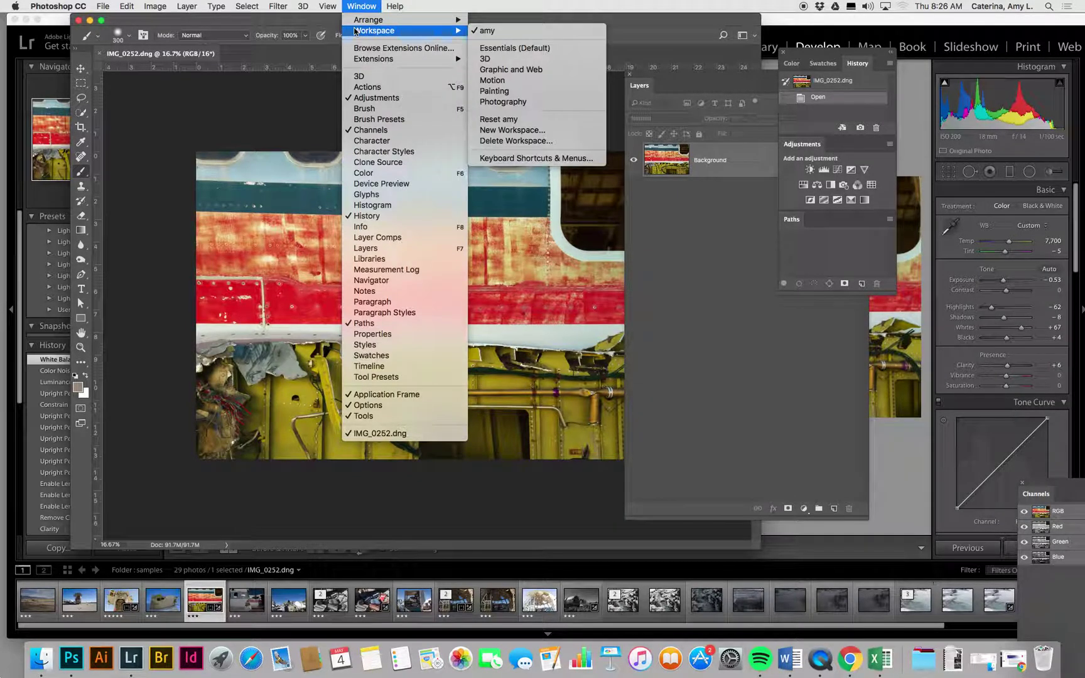
{"action": "left_click", "coordinate": [506, 120]}
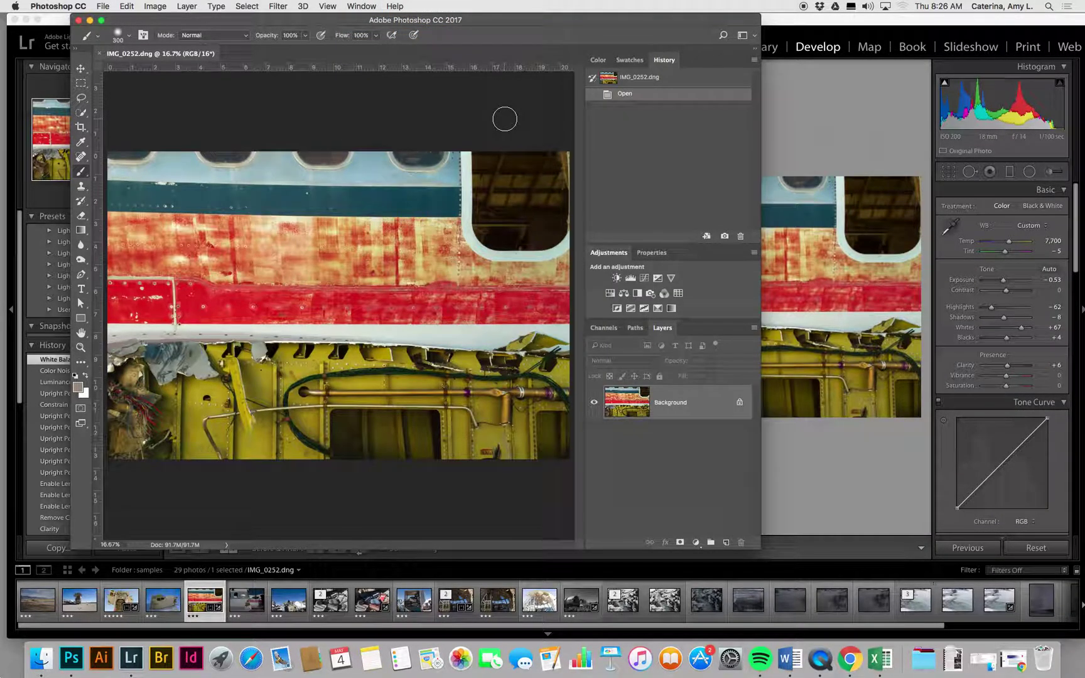
Step: Enlarge the Photoshop window to fill the screen and switch the toolbox to two columns
{"action": "left_click_drag", "start_coordinate": [758, 549], "coordinate": [1083, 628]}
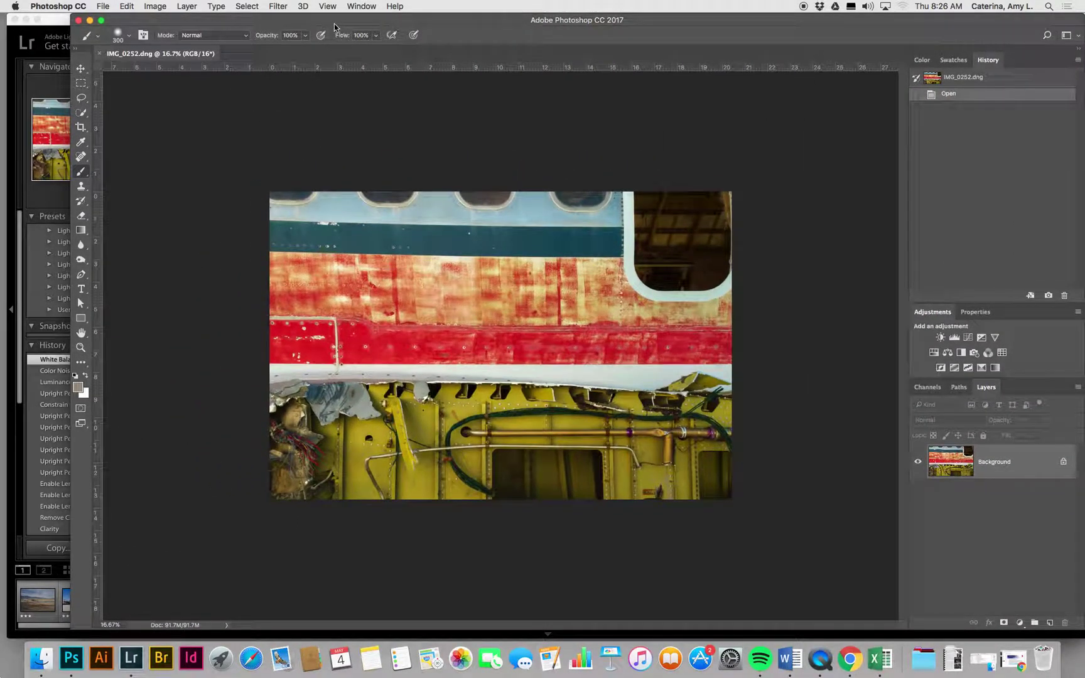
{"action": "left_click_drag", "start_coordinate": [337, 22], "coordinate": [263, 22]}
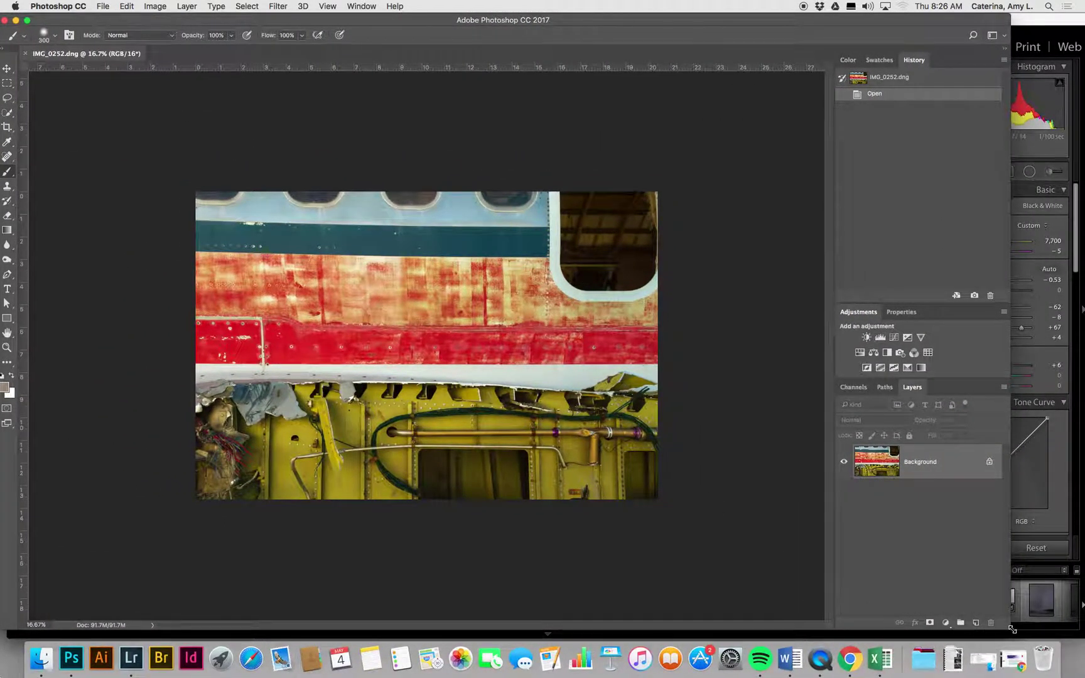
{"action": "left_click_drag", "start_coordinate": [1010, 628], "coordinate": [1075, 629]}
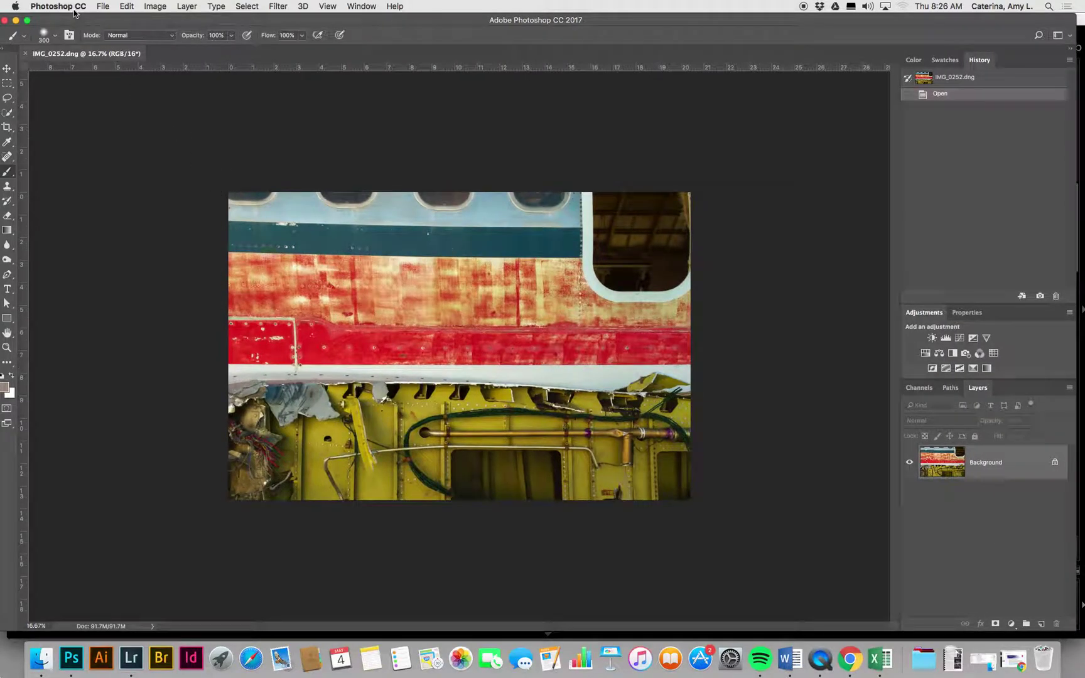
{"action": "left_click", "coordinate": [15, 49]}
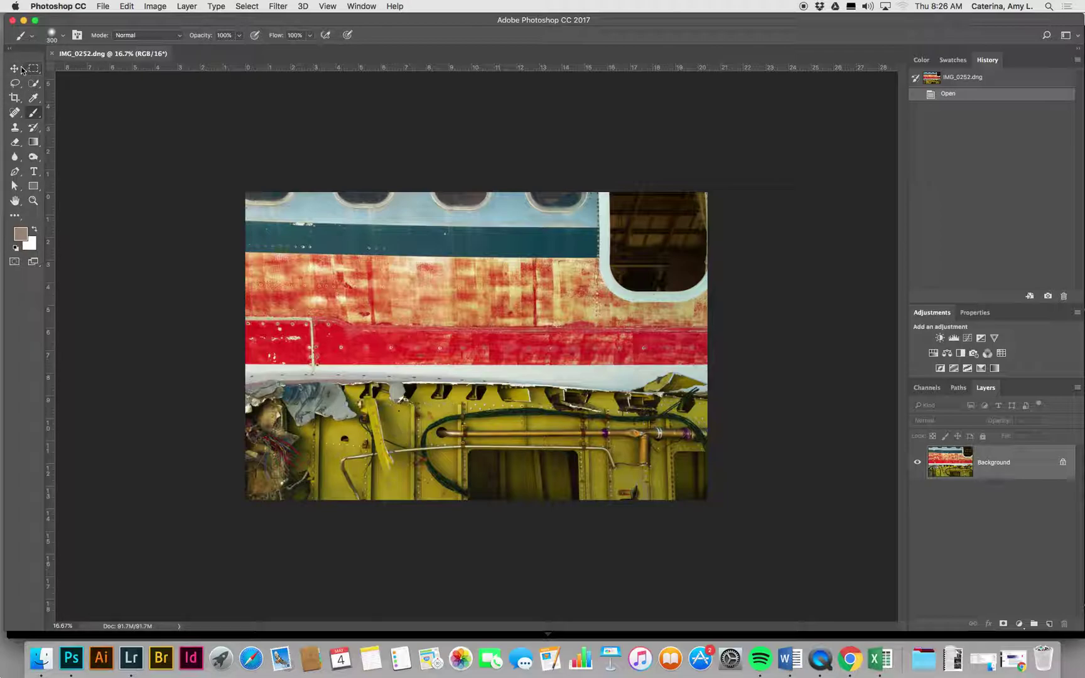
Step: Show the tool variants grouped under Rectangular Marquee and Quick Selection, and view the Quick Selection options
{"action": "left_click", "coordinate": [36, 73]}
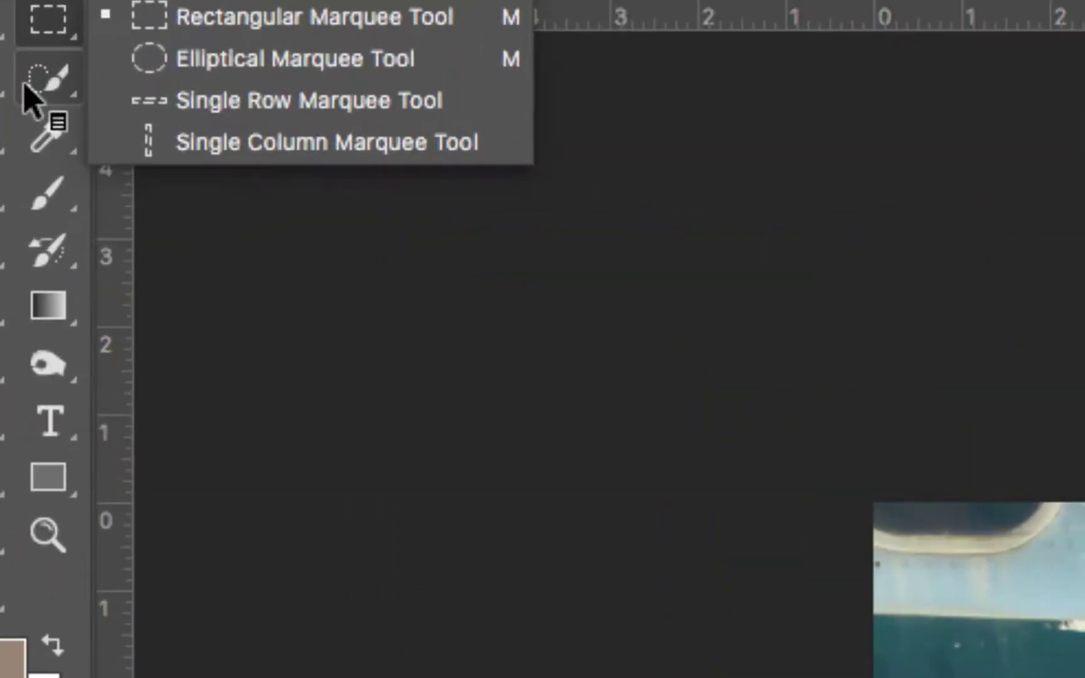
{"action": "left_click", "coordinate": [73, 95]}
{"action": "left_click", "coordinate": [73, 94]}
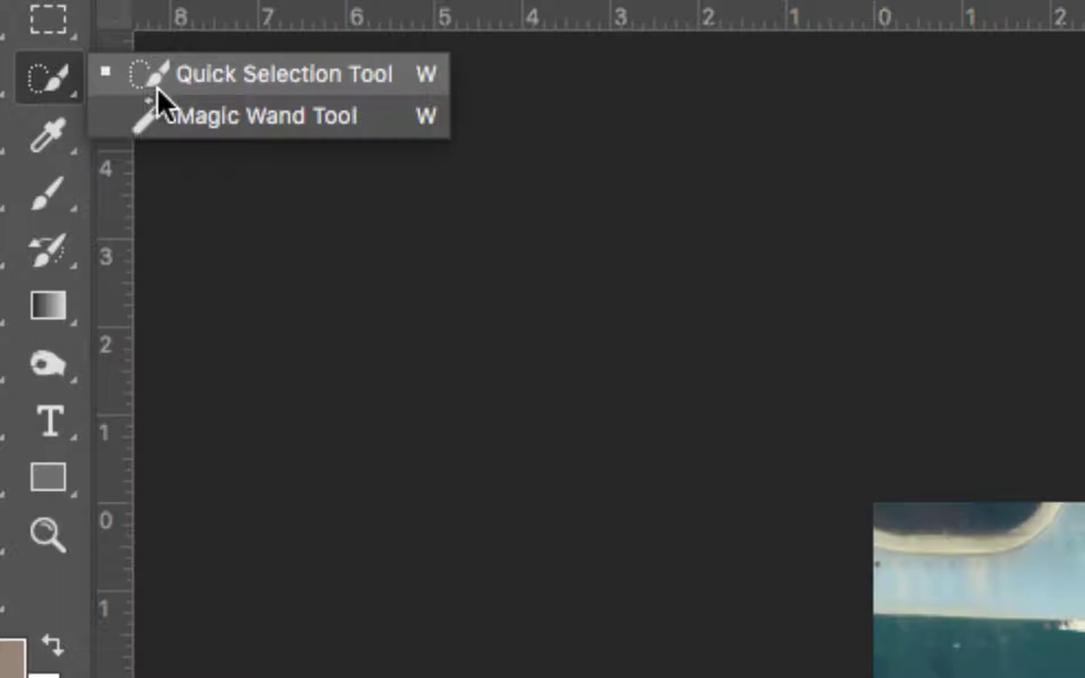
{"action": "left_click", "coordinate": [53, 90]}
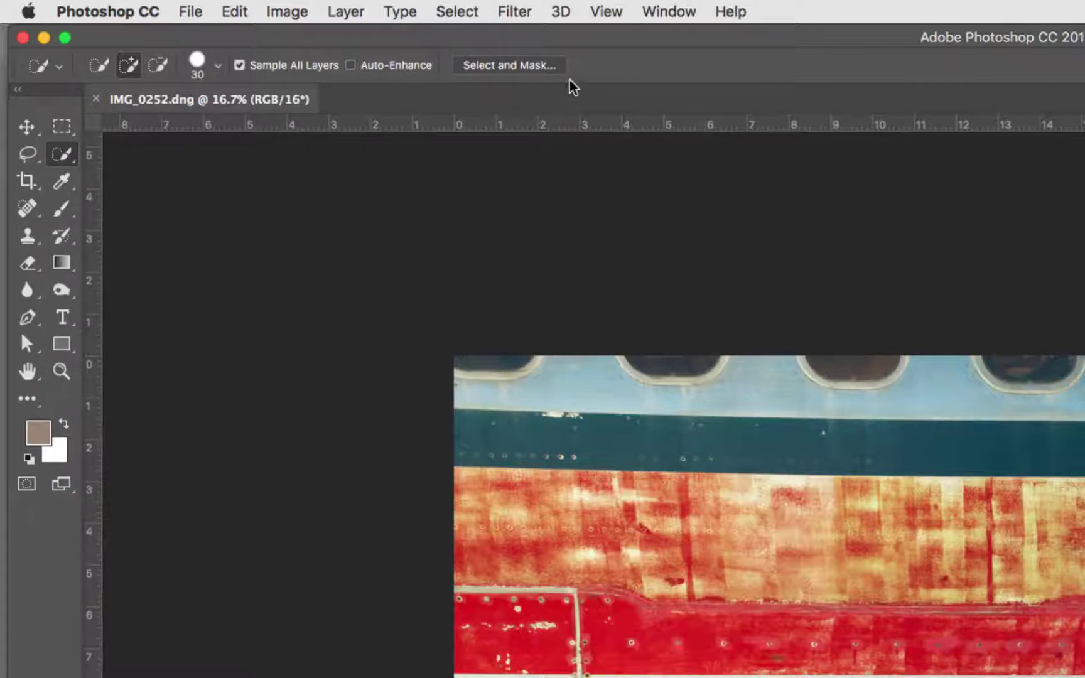
Step: Switch through the Brush, Crop, Rectangular Marquee and Move tools to compare their options
{"action": "left_click", "coordinate": [61, 213]}
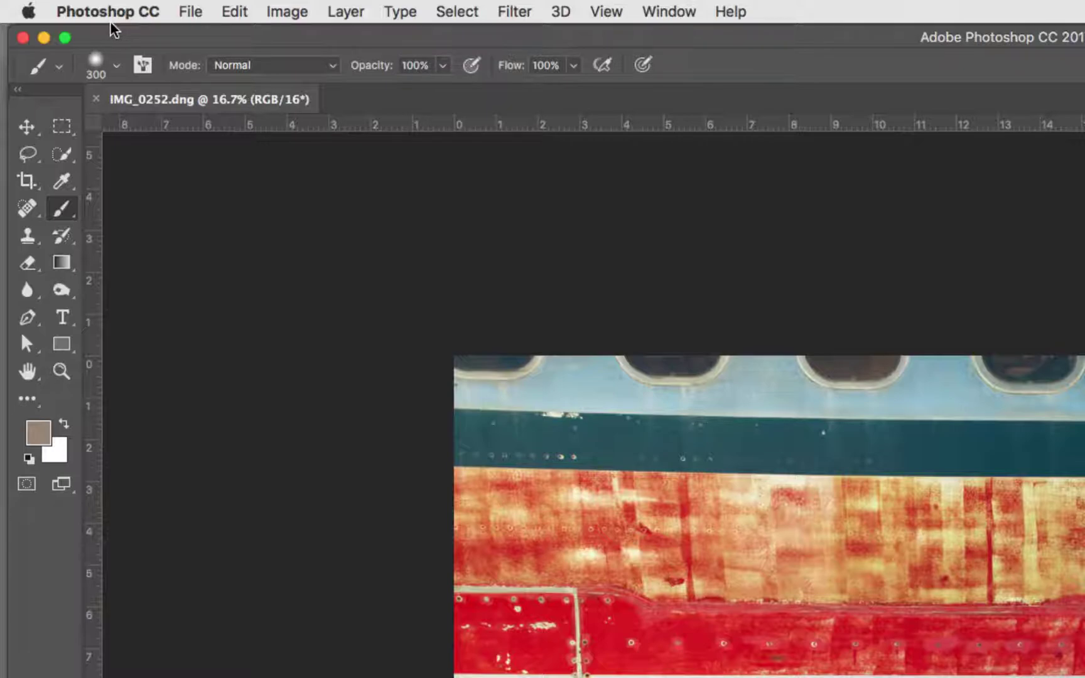
{"action": "left_click", "coordinate": [26, 182]}
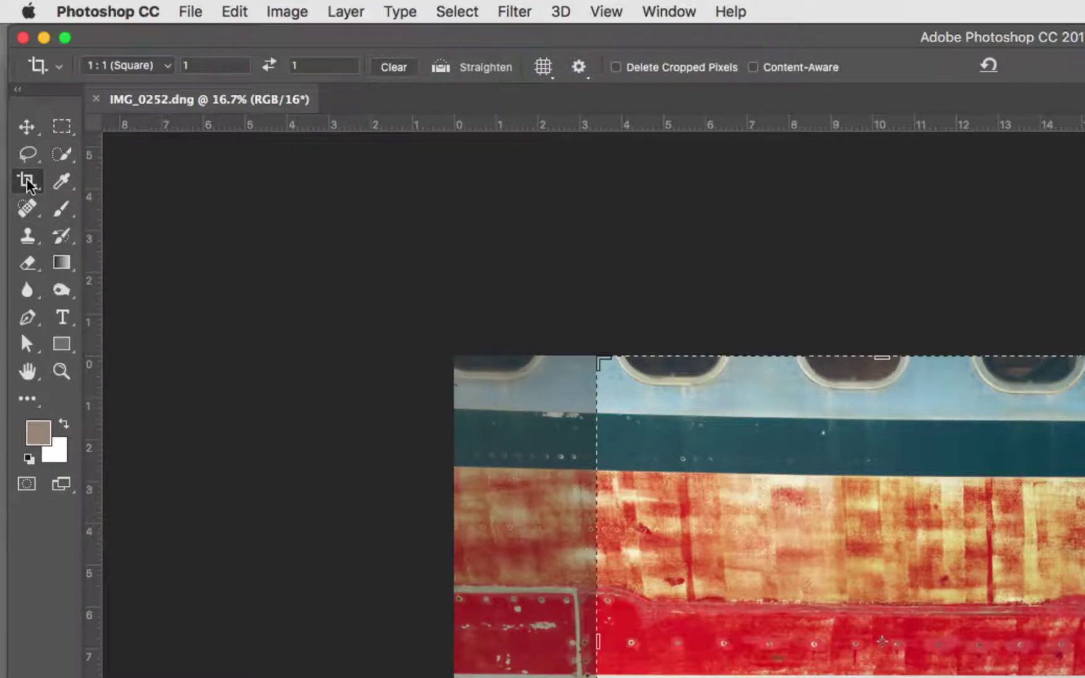
{"action": "left_click", "coordinate": [62, 129]}
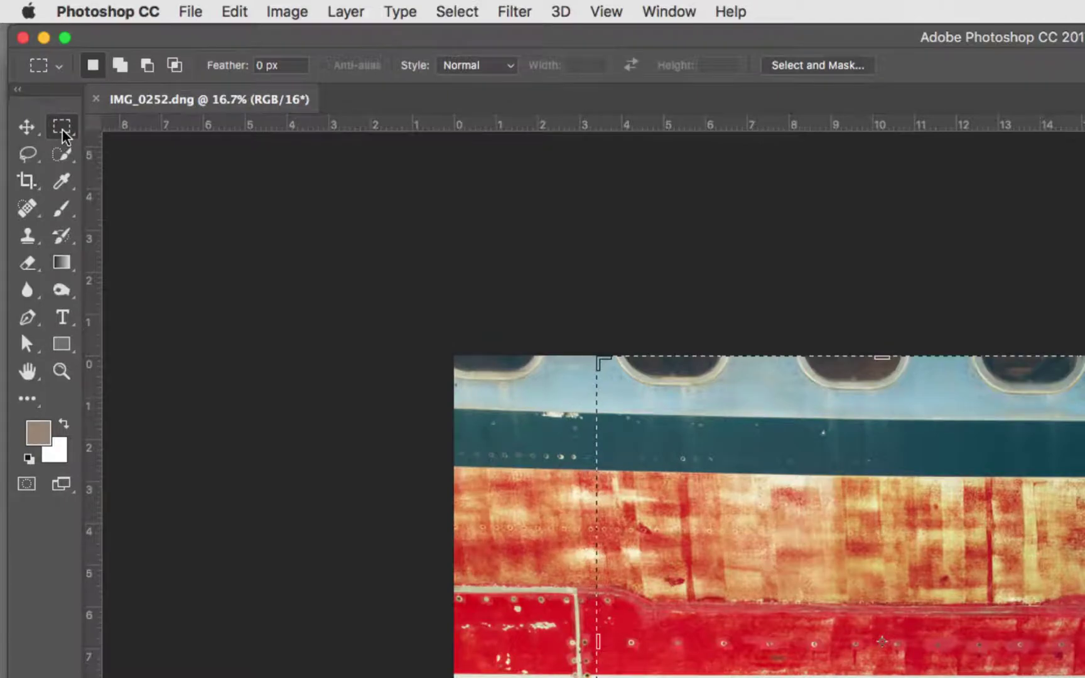
{"action": "left_click", "coordinate": [25, 132]}
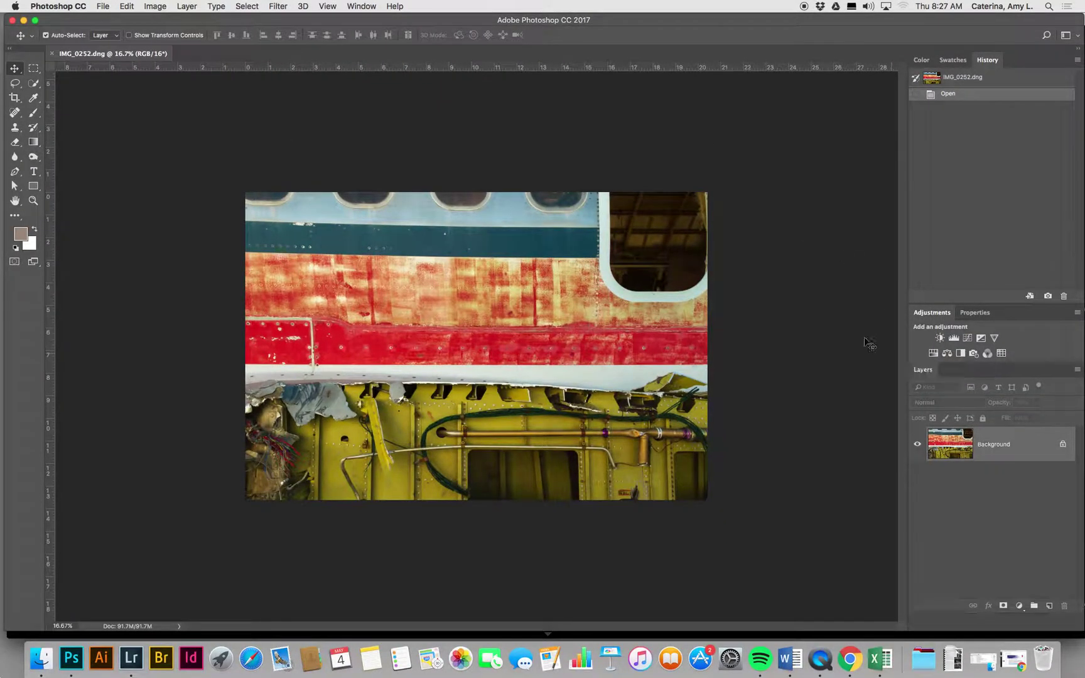
Step: Undock the Layers and Adjustments panels and float them side by side over the canvas
{"action": "left_click_drag", "start_coordinate": [869, 342], "coordinate": [792, 249]}
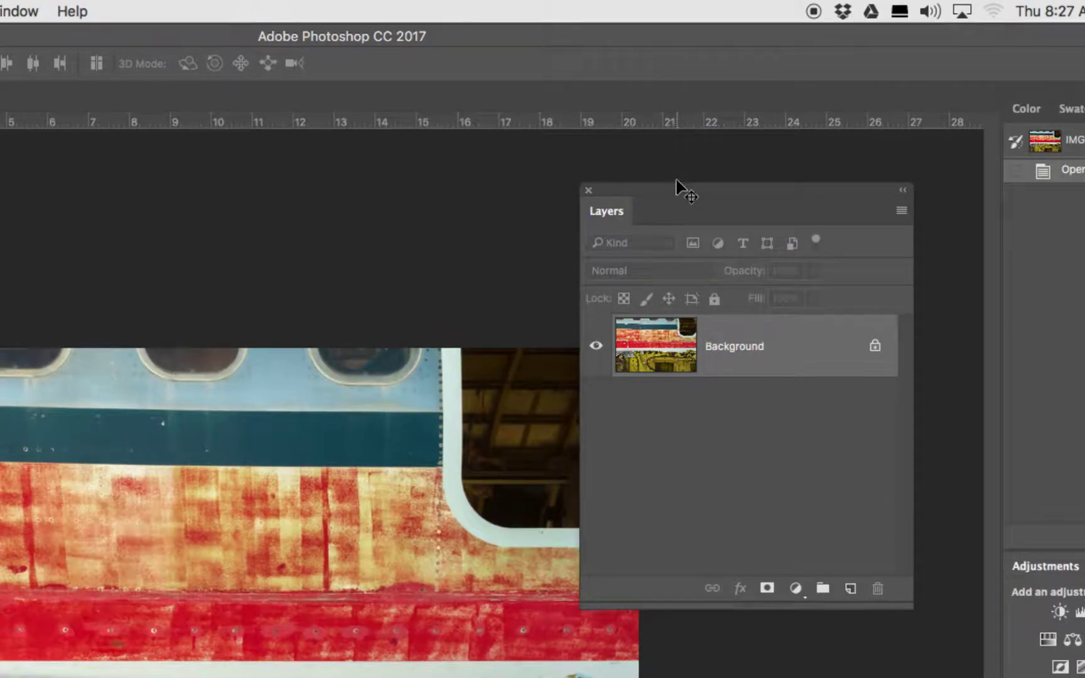
{"action": "left_click_drag", "start_coordinate": [681, 189], "coordinate": [622, 189]}
{"action": "left_click_drag", "start_coordinate": [1020, 566], "coordinate": [214, 197]}
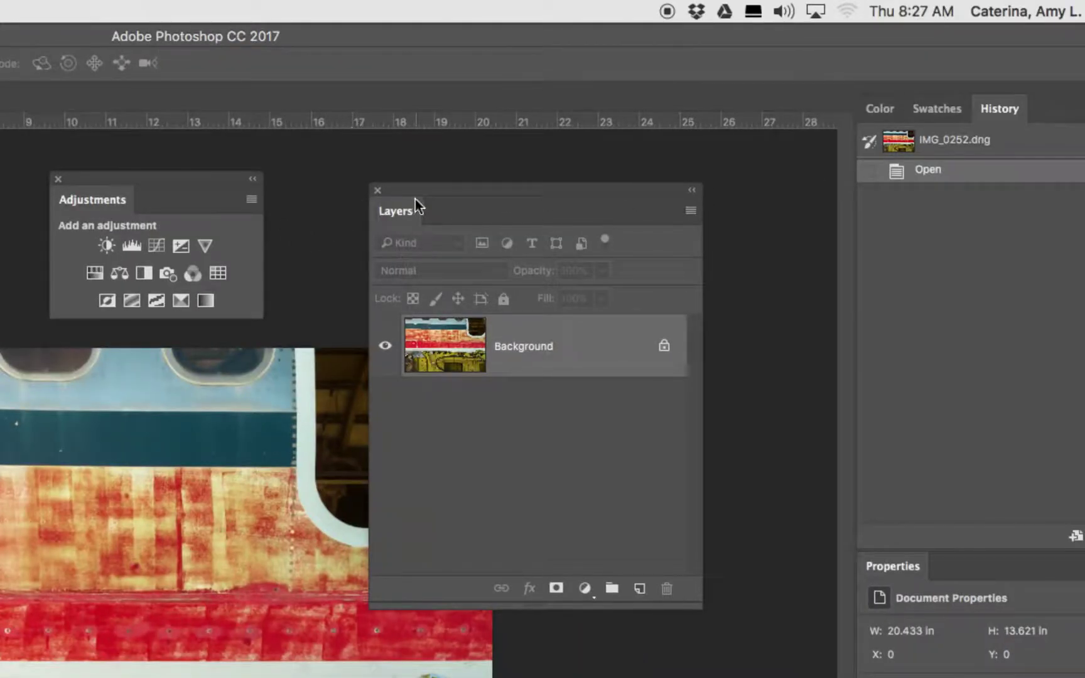
{"action": "left_click_drag", "start_coordinate": [416, 199], "coordinate": [467, 134]}
{"action": "left_click_drag", "start_coordinate": [131, 173], "coordinate": [288, 137]}
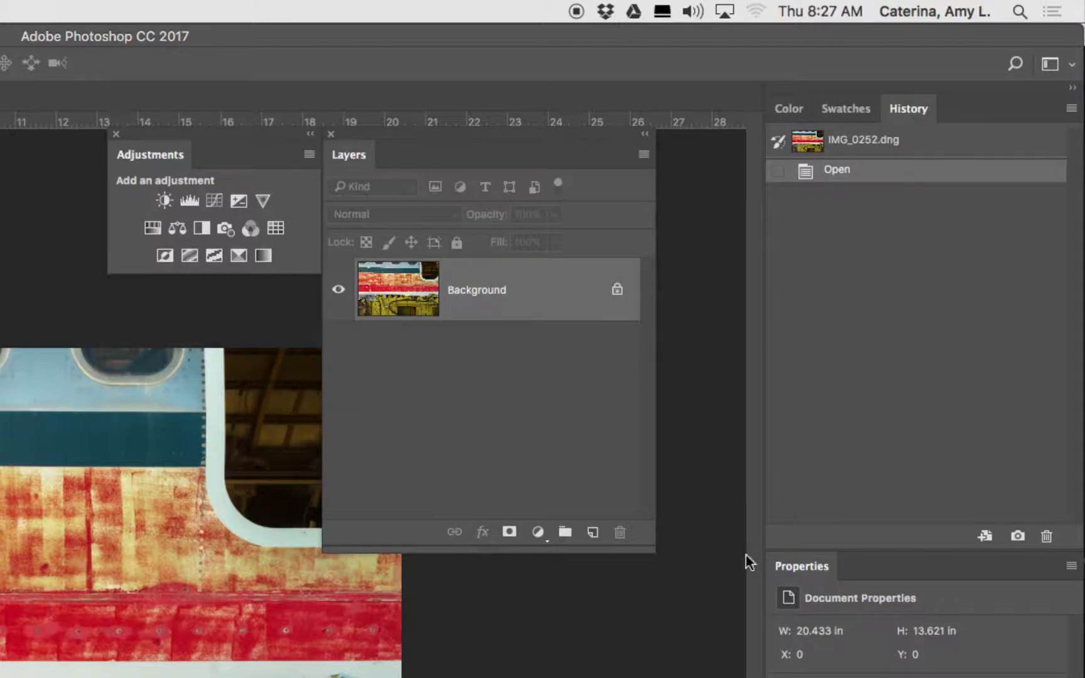
Step: Undock the Properties panel and brighten the photo with a Curves adjustment layer, raising the RGB midtones from input 119 to output 190
{"action": "left_click_drag", "start_coordinate": [779, 565], "coordinate": [688, 283]}
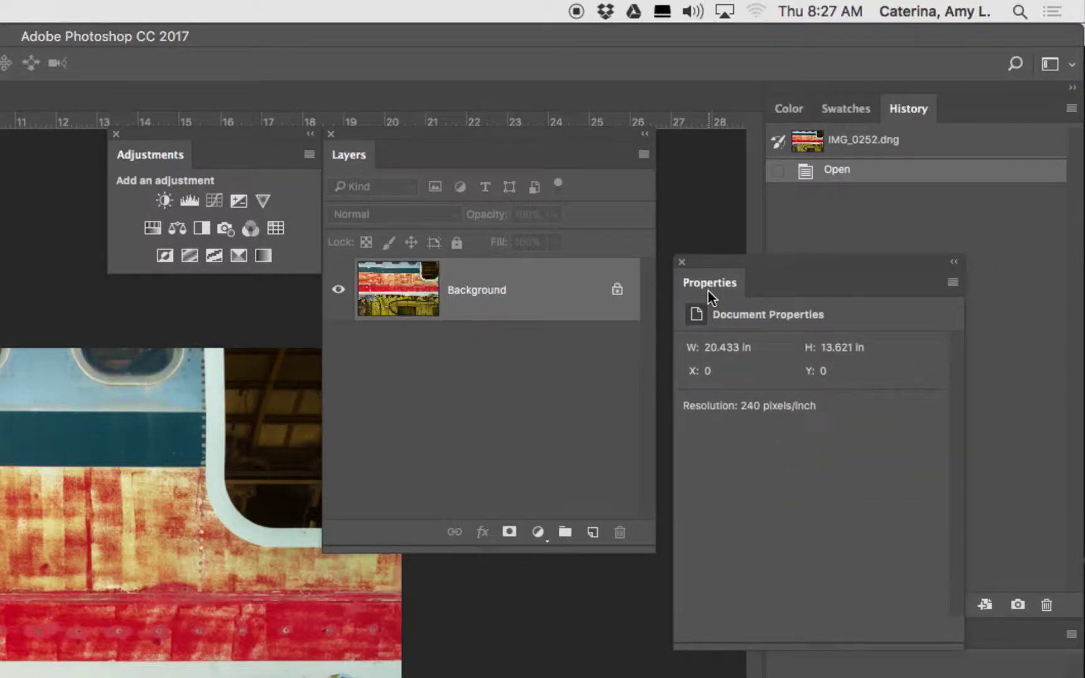
{"action": "left_click", "coordinate": [220, 198]}
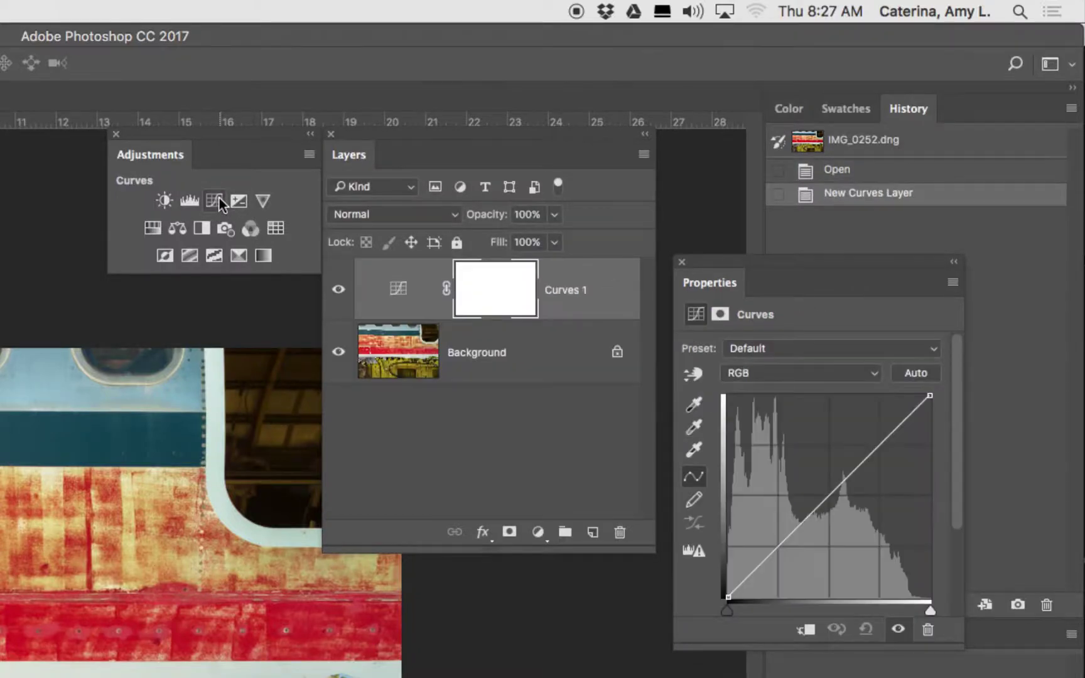
{"action": "left_click_drag", "start_coordinate": [828, 497], "coordinate": [822, 446]}
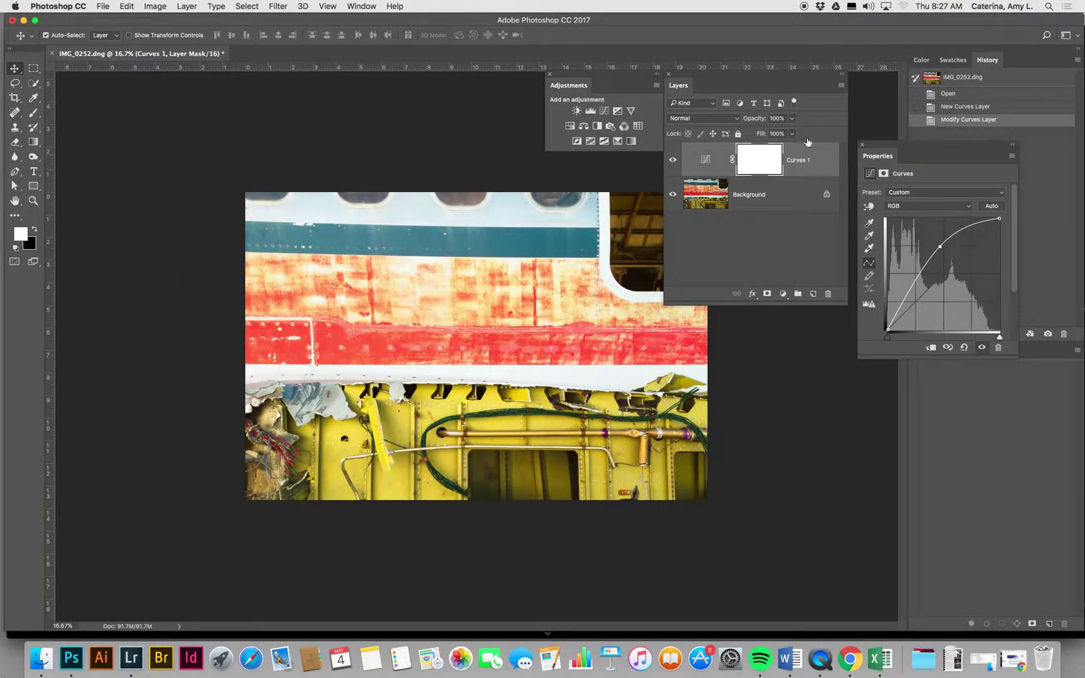
Step: View the list of available panels, then dock the Properties panel directly below the History panel
{"action": "left_click", "coordinate": [363, 6]}
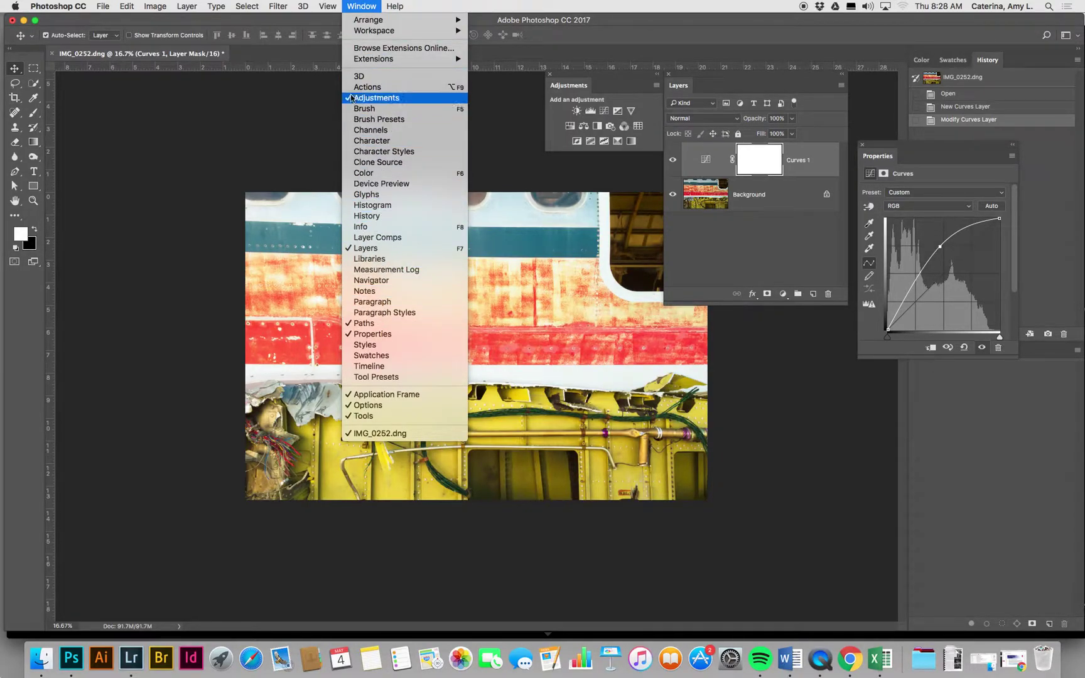
{"action": "left_click", "coordinate": [347, 3]}
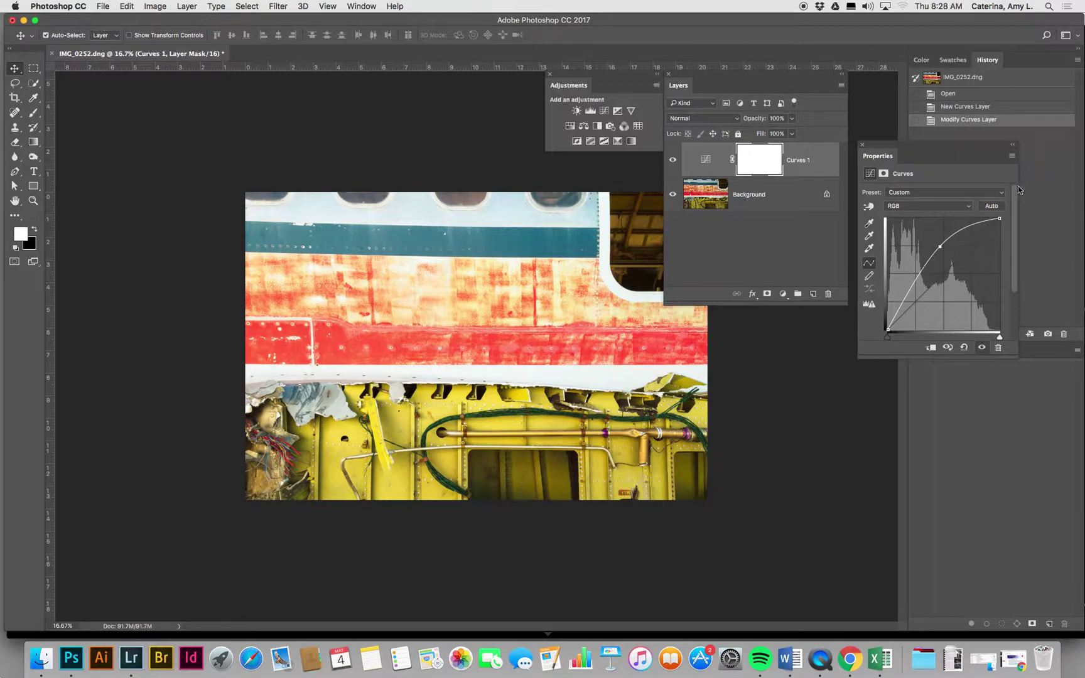
{"action": "left_click_drag", "start_coordinate": [733, 77], "coordinate": [396, 108]}
{"action": "left_click_drag", "start_coordinate": [930, 146], "coordinate": [610, 156]}
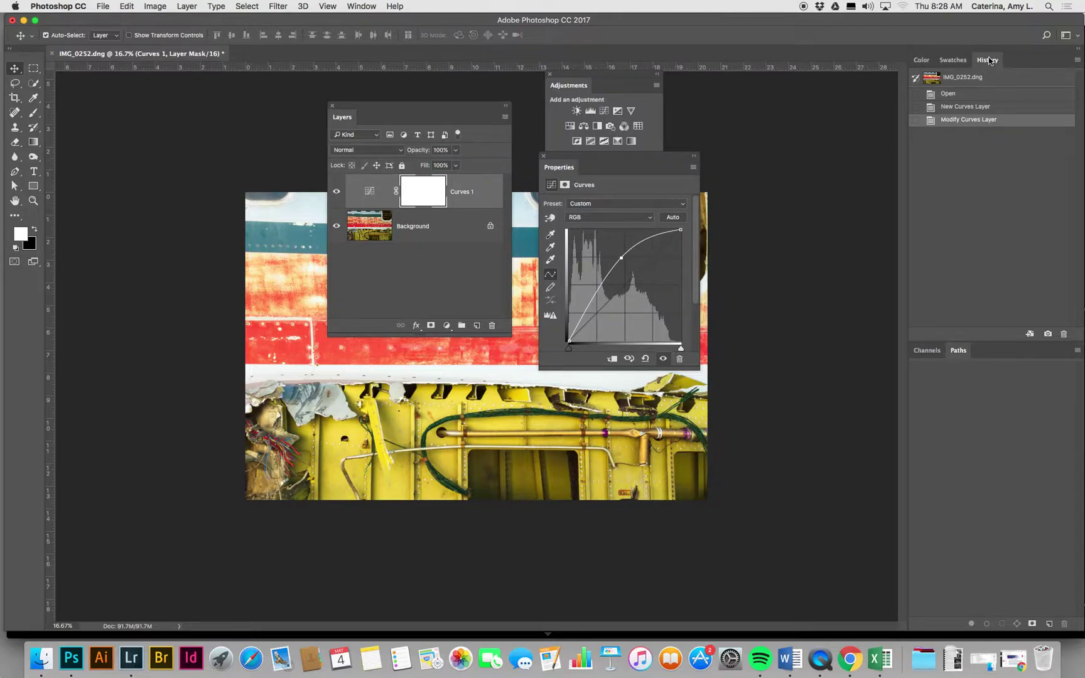
{"action": "left_click_drag", "start_coordinate": [571, 155], "coordinate": [964, 332]}
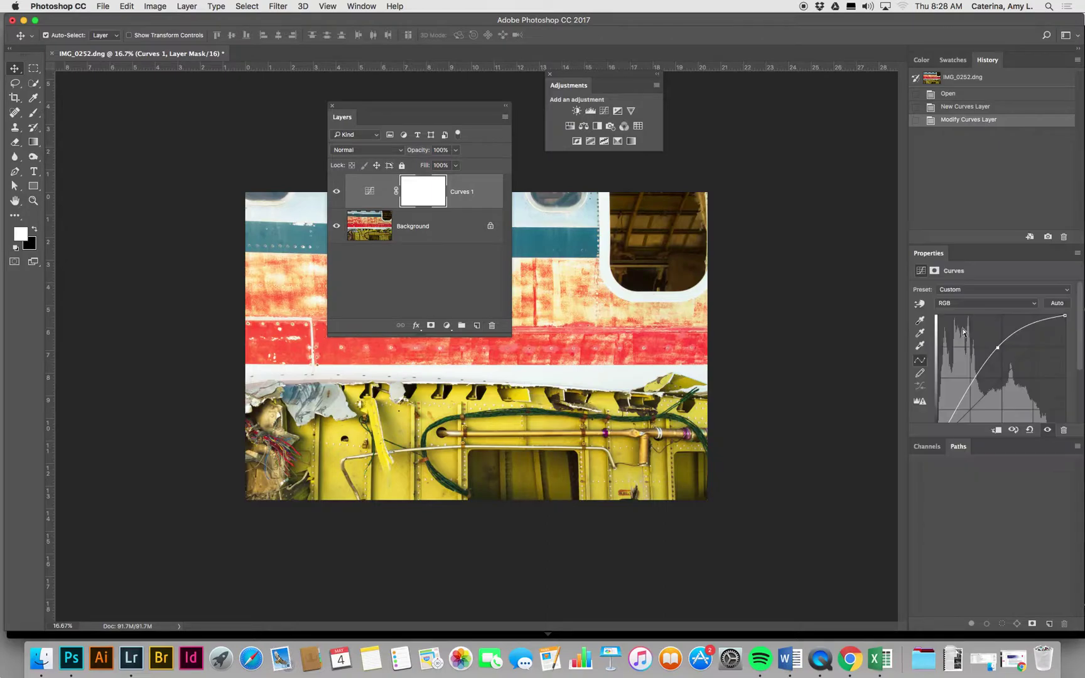
Step: Close the Channels and Paths tab group and move the floating Adjustments and Layers panels next to the docked panels
{"action": "left_click", "coordinate": [1075, 448]}
{"action": "left_click", "coordinate": [1061, 593]}
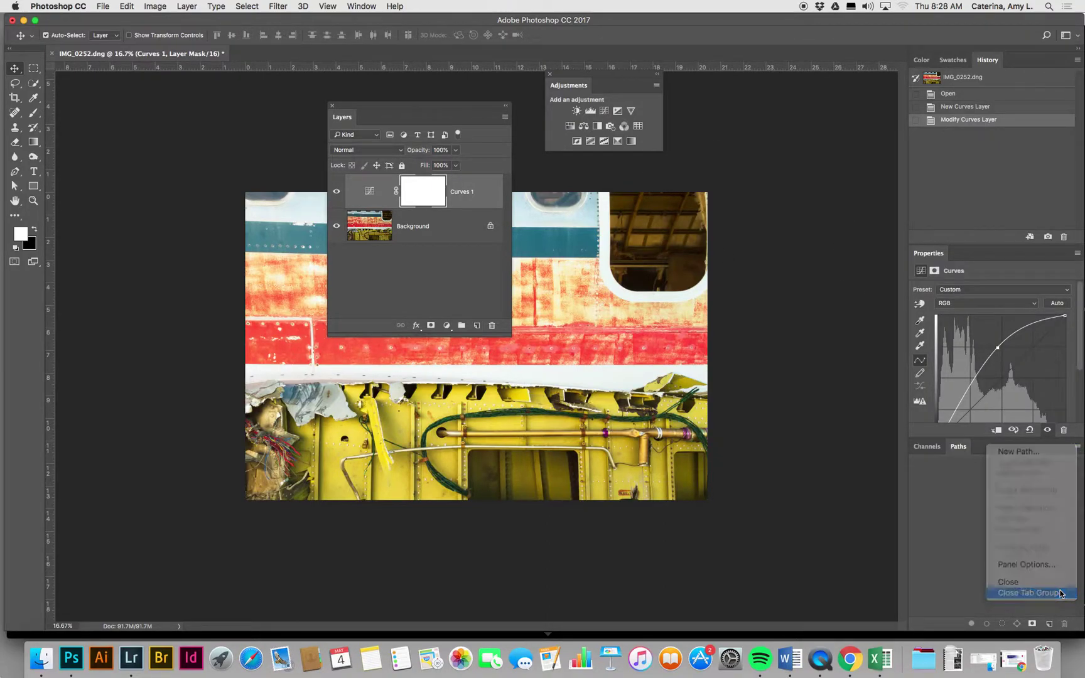
{"action": "left_click_drag", "start_coordinate": [569, 85], "coordinate": [770, 28]}
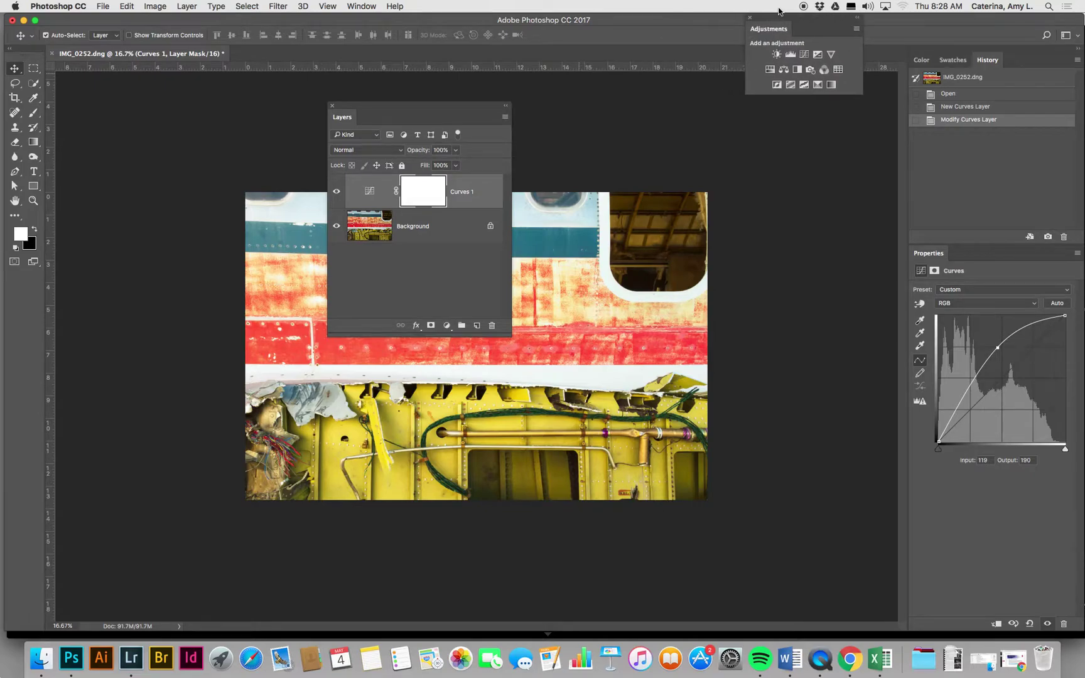
{"action": "left_click_drag", "start_coordinate": [465, 105], "coordinate": [808, 104]}
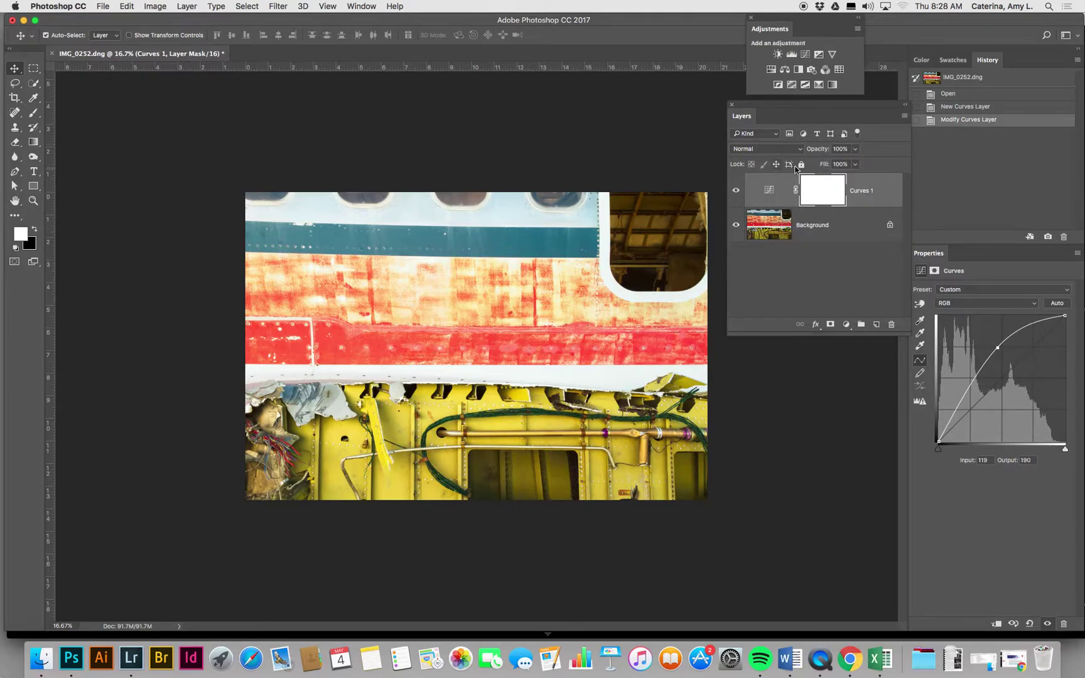
Step: Toggle the visibility of the Curves 1 layer repeatedly to compare the photo with and without the adjustment
{"action": "left_click", "coordinate": [737, 195]}
{"action": "left_click", "coordinate": [738, 195]}
{"action": "left_click", "coordinate": [738, 195]}
{"action": "left_click", "coordinate": [737, 195]}
{"action": "left_click", "coordinate": [737, 194]}
{"action": "left_click", "coordinate": [737, 195]}
{"action": "left_click", "coordinate": [737, 195]}
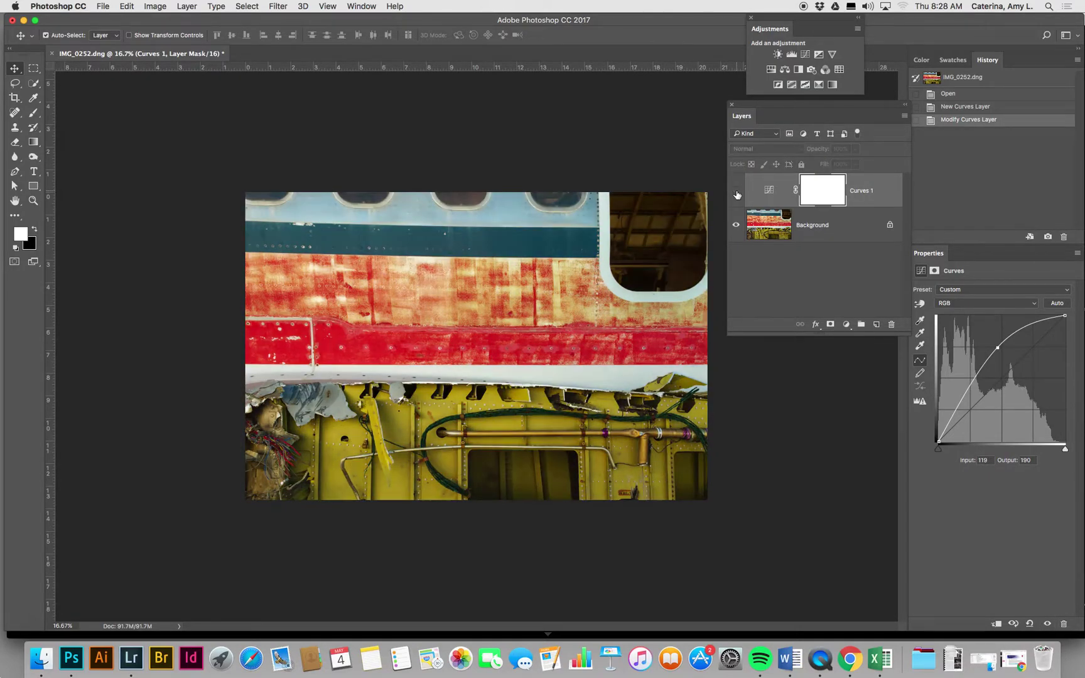
{"action": "left_click", "coordinate": [738, 195]}
{"action": "left_click", "coordinate": [737, 195]}
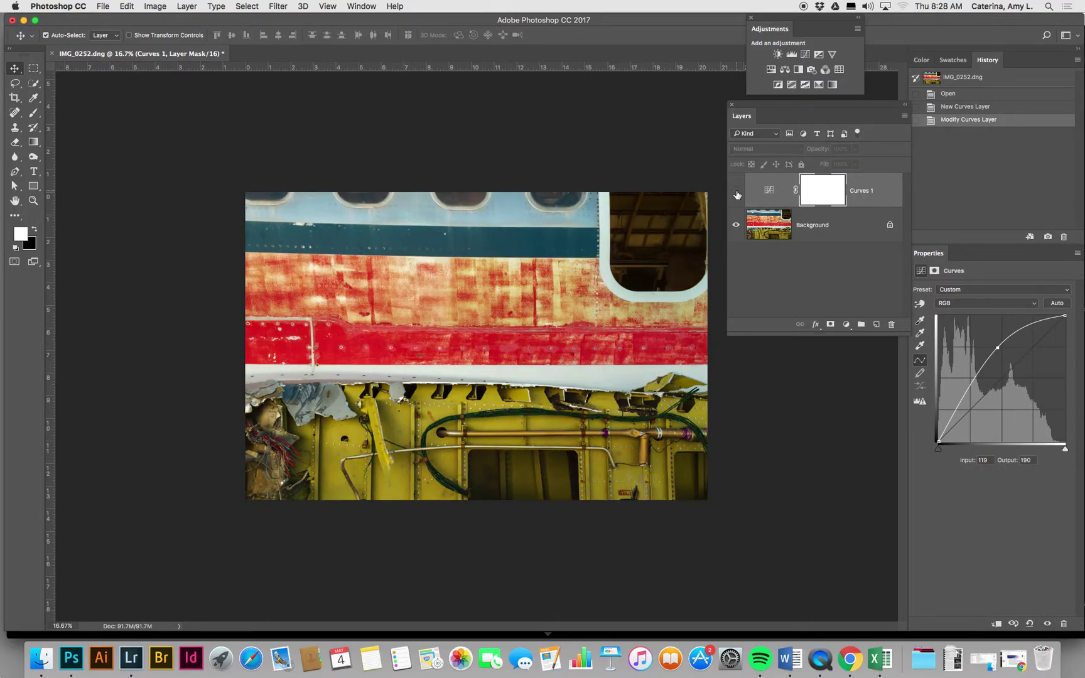